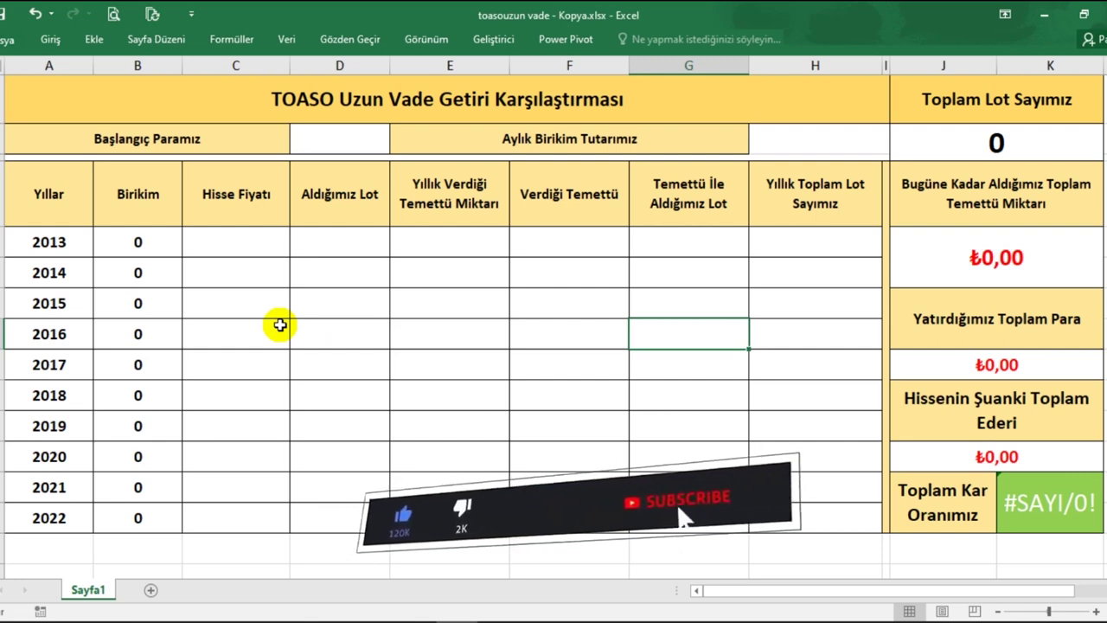
Step: Set the starting money (Başlangıç Paramız) to 5000
left_click(343, 141)
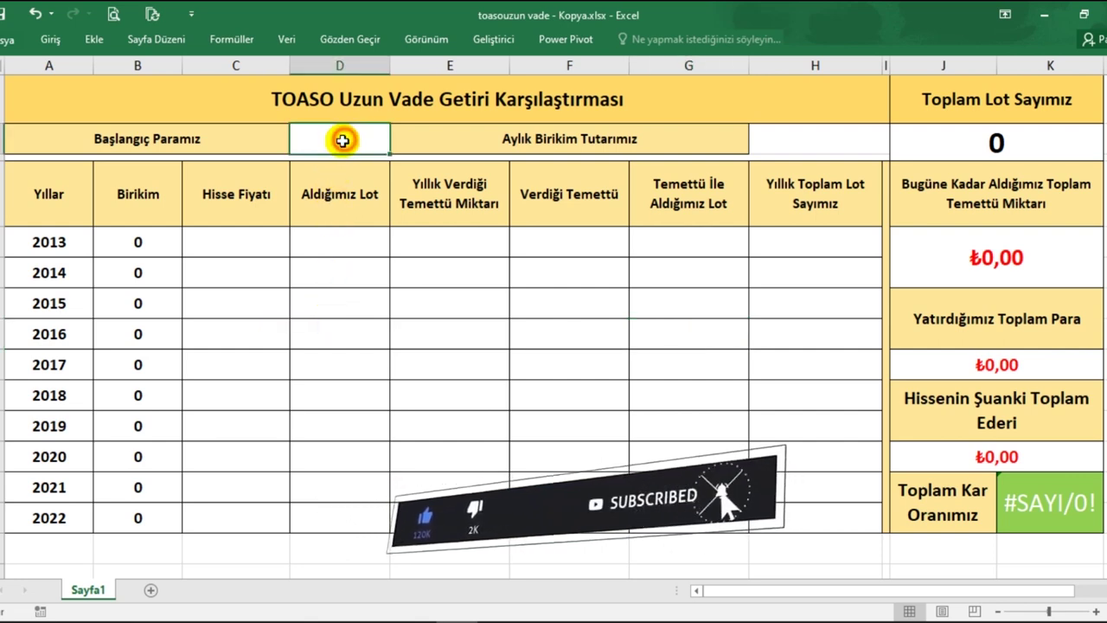
type("500")
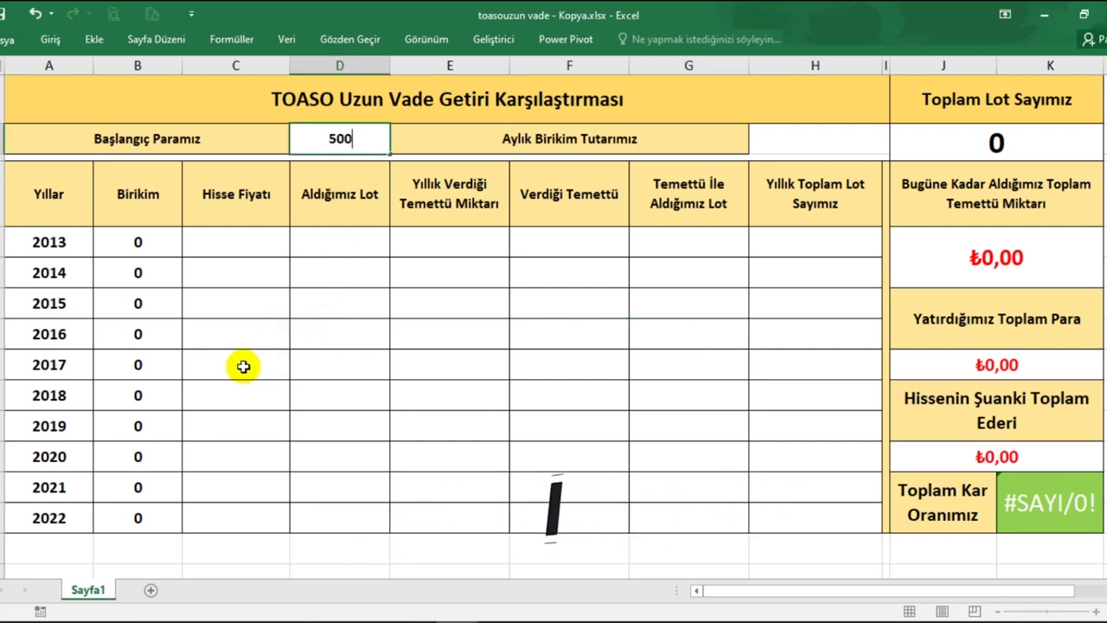
type("0")
key("Return")
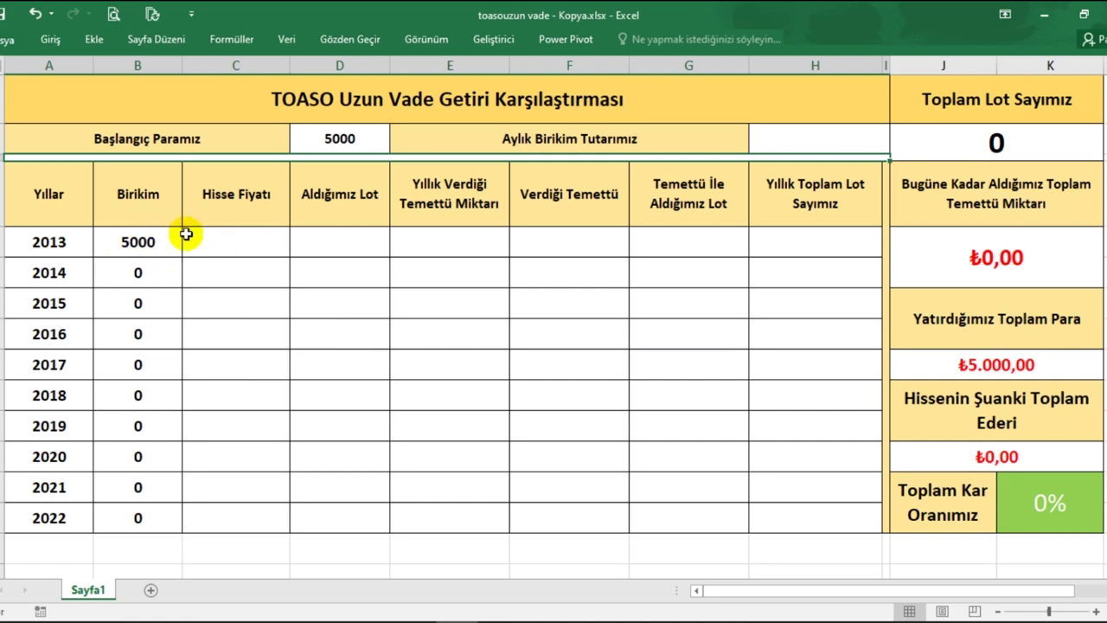
Step: Fill in the 2013 row with a share price of 10,60 and a yearly dividend amount of 0,816
left_click(234, 241)
left_click(234, 242)
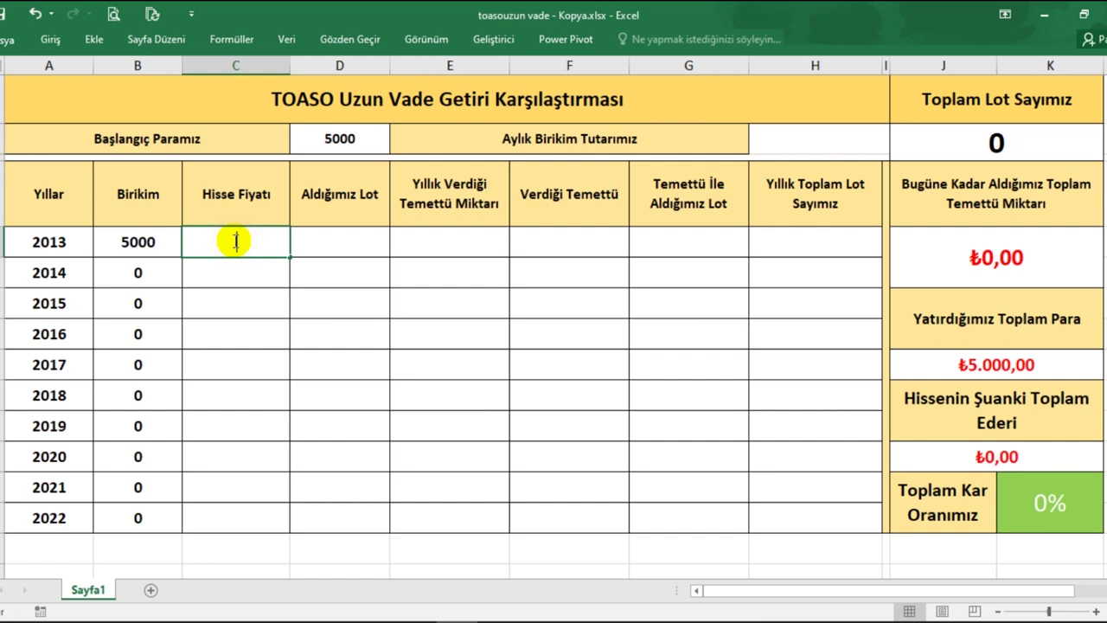
type("10,60")
key("Return")
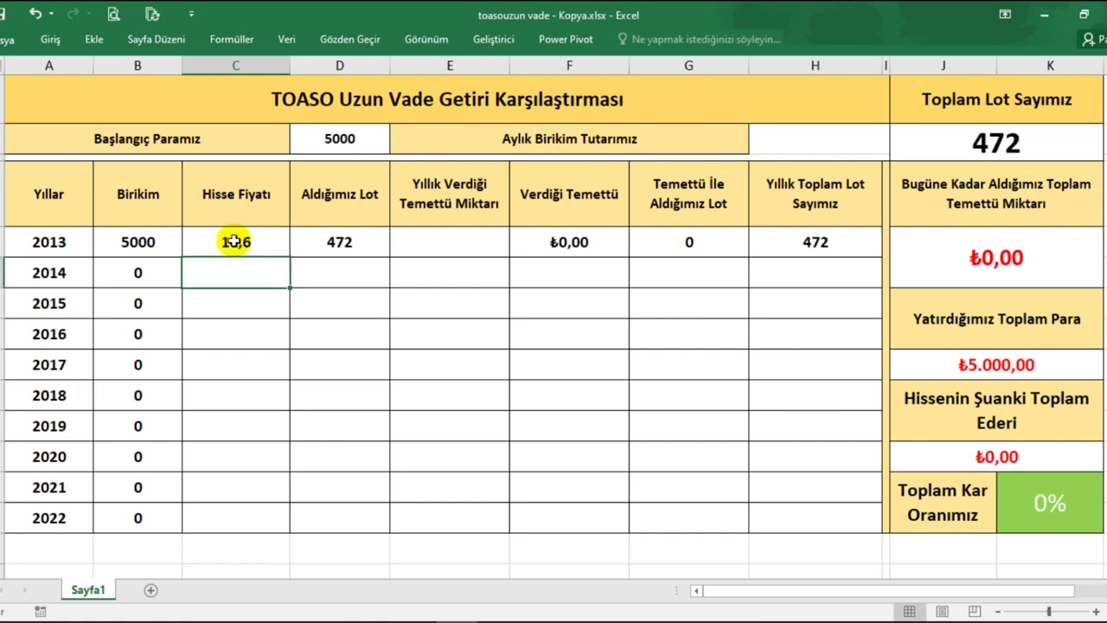
left_click(443, 241)
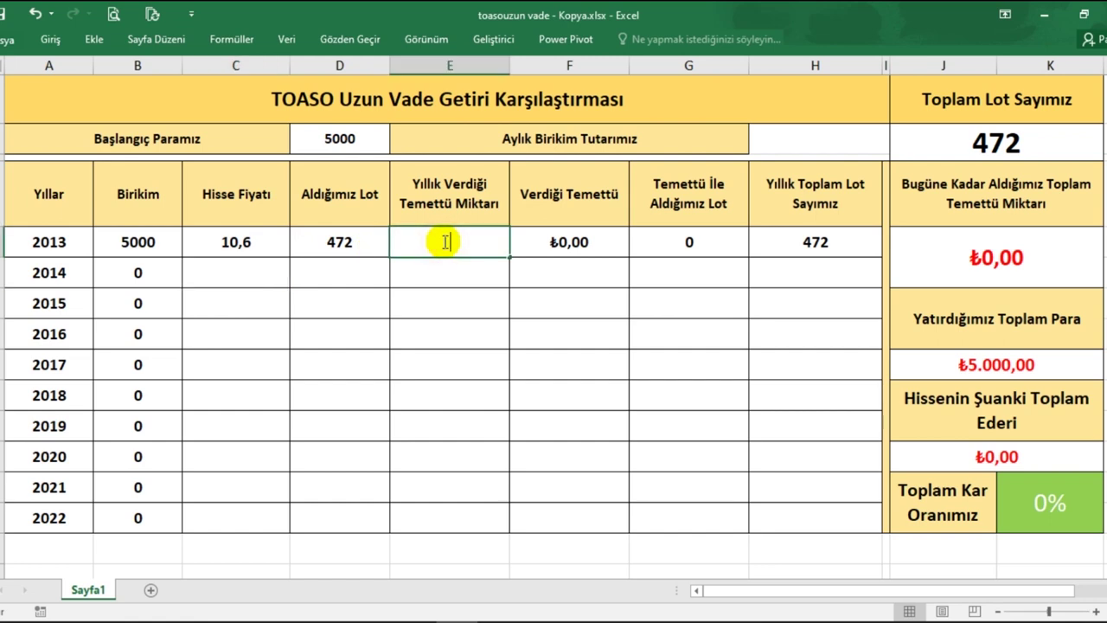
type("0,816")
key("Return")
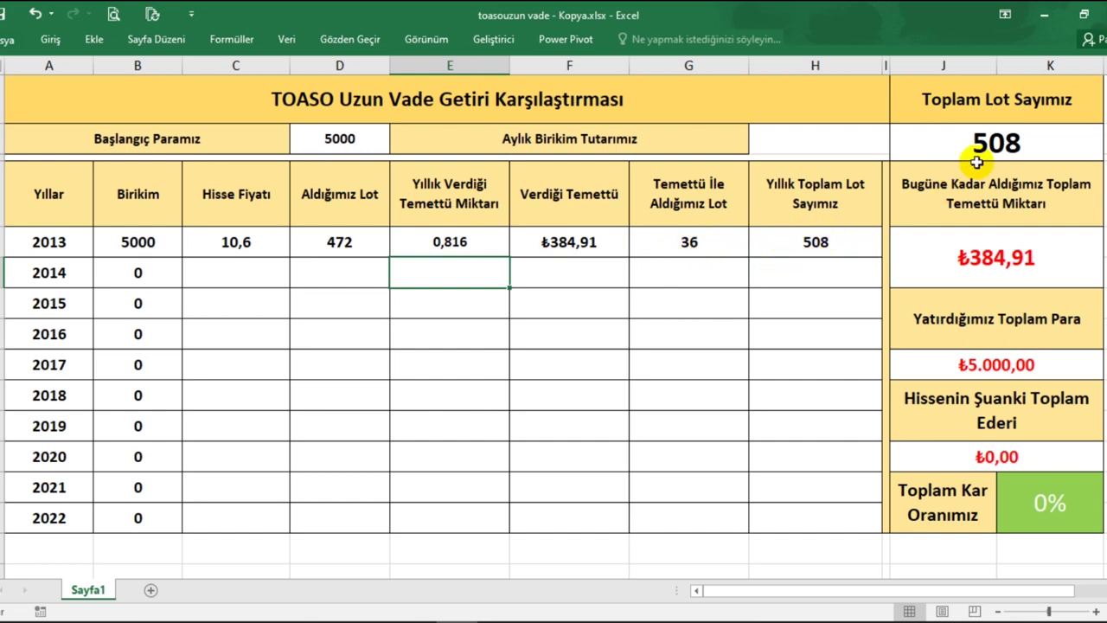
Step: Set the monthly savings amount (Aylık Birikim Tutarımız) to 500
left_click(222, 274)
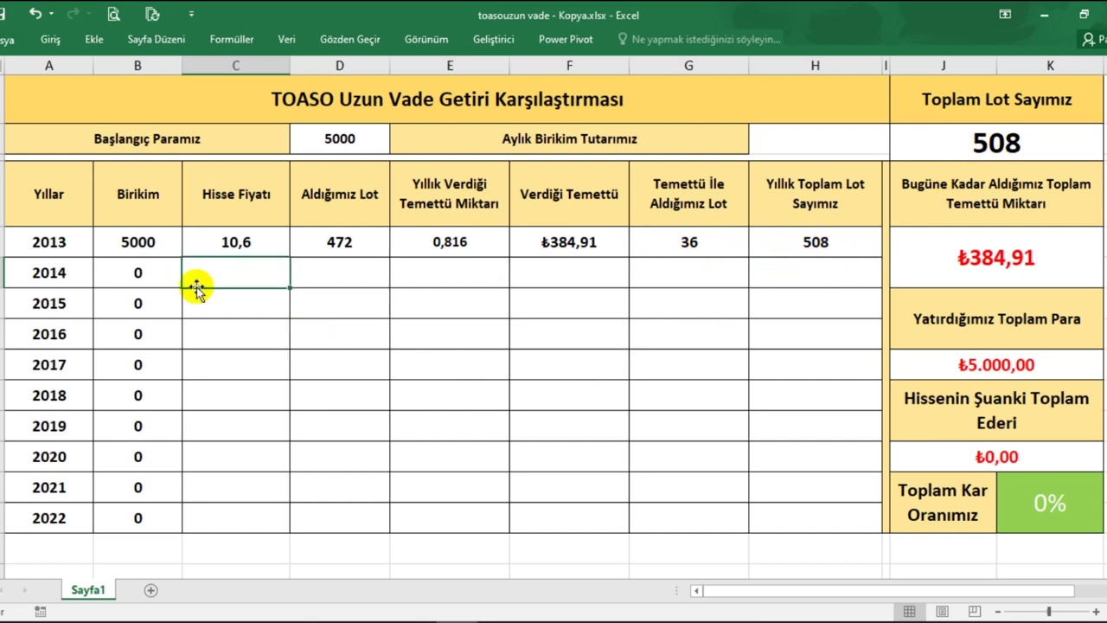
left_click(766, 140)
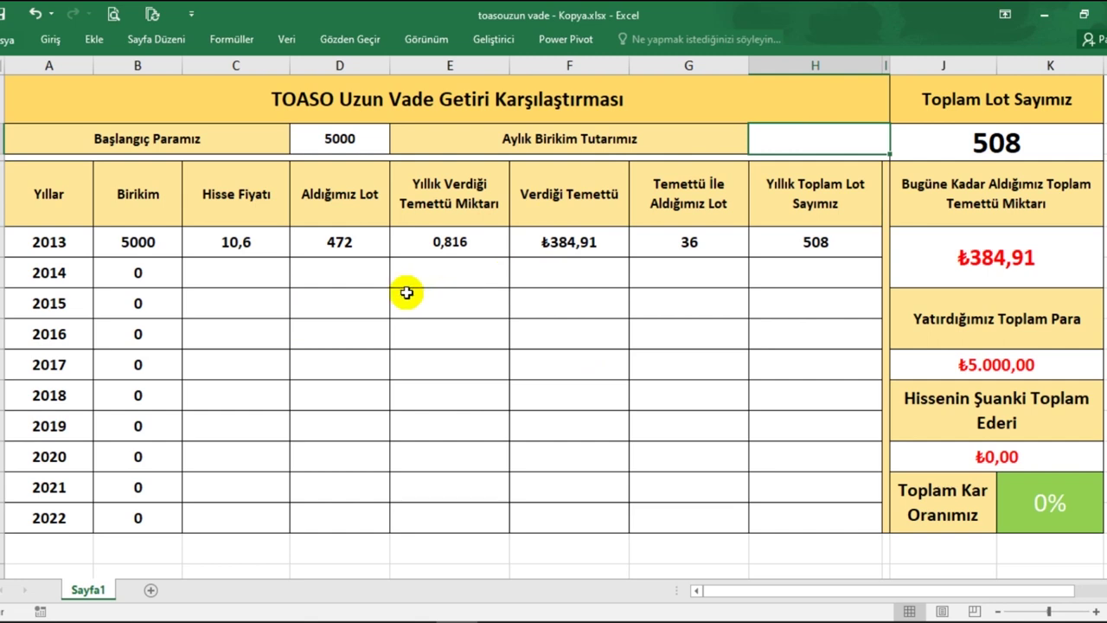
type("500")
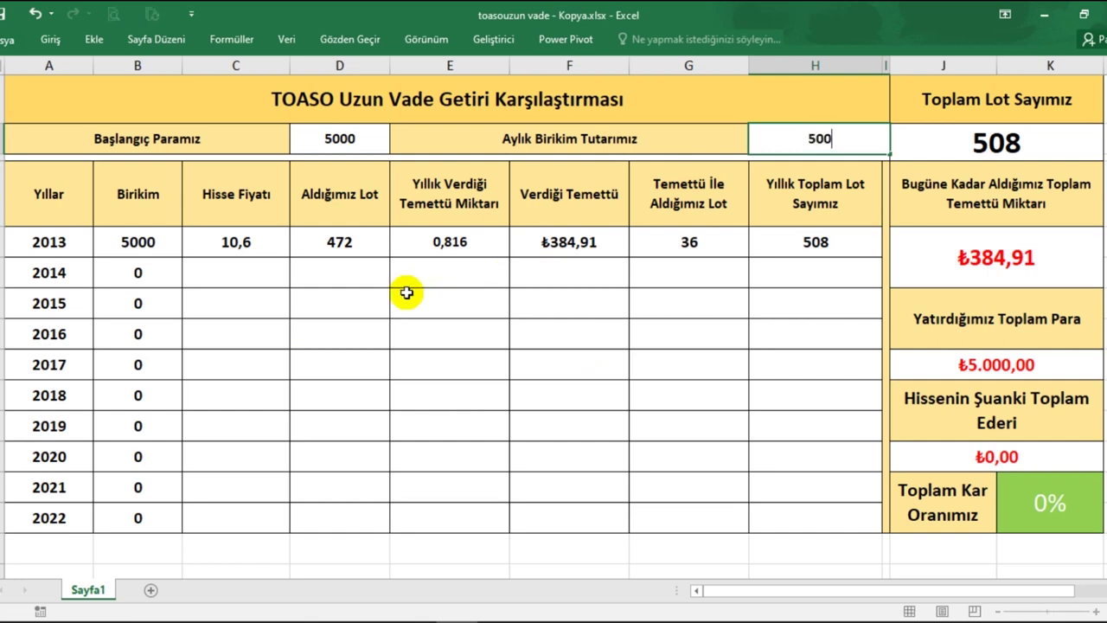
key("Return")
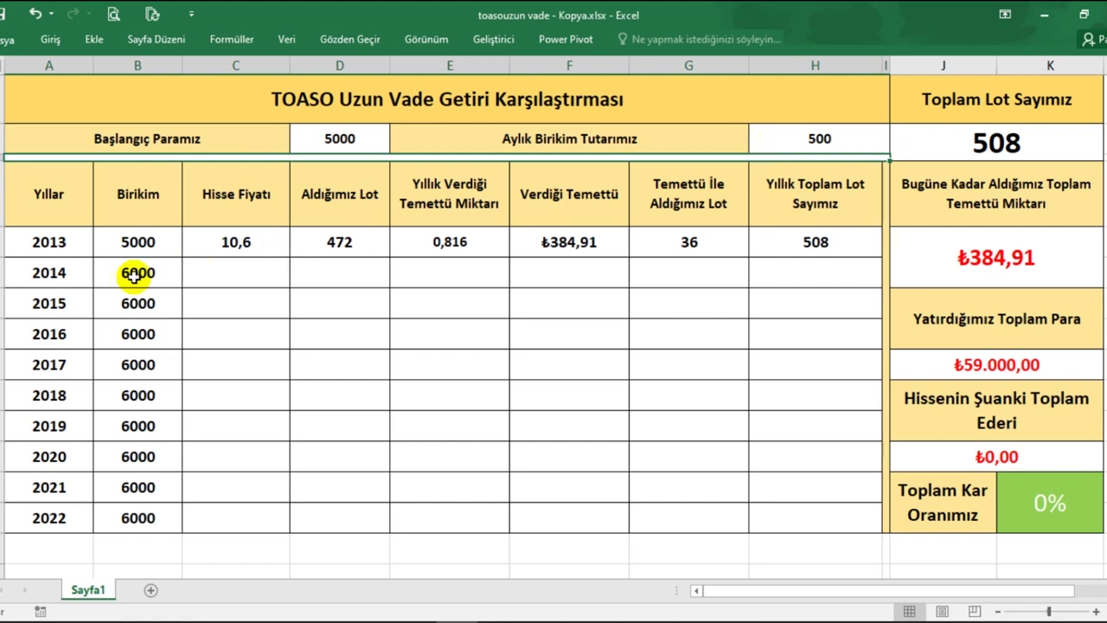
Step: Fill in the 2014 row with a share price of 10,60 and a yearly dividend amount of 0,552
left_click(205, 271)
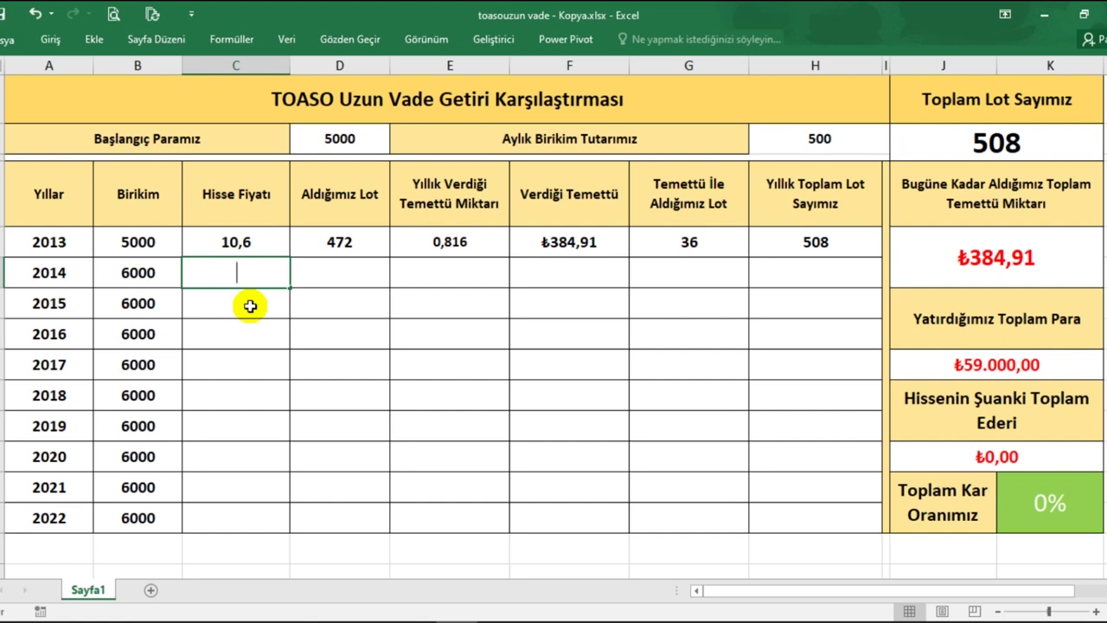
type("10,60")
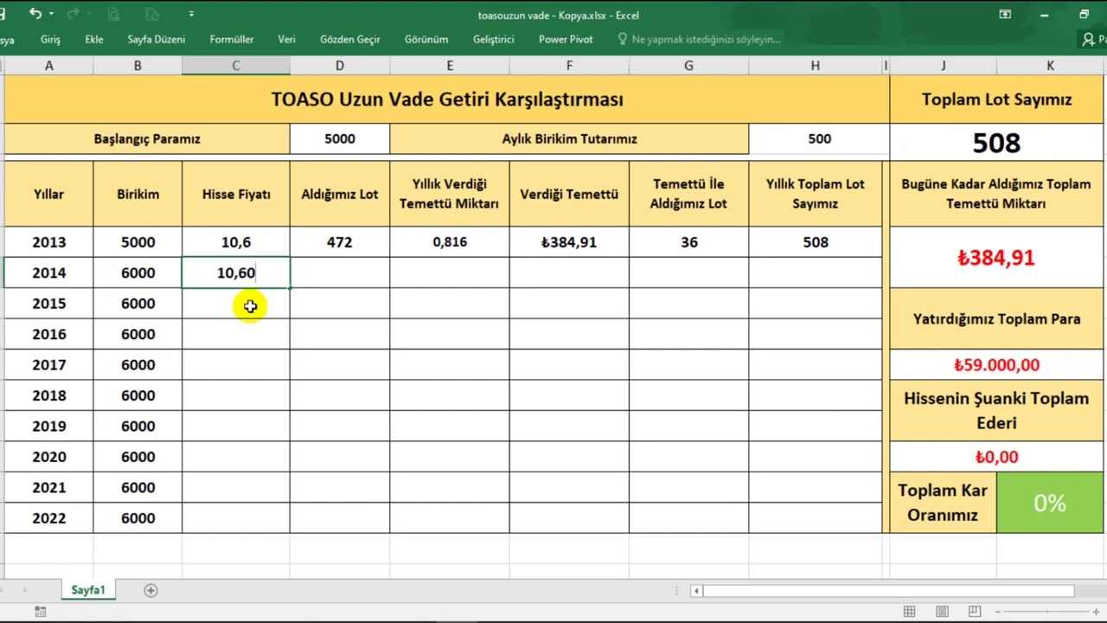
key("Return")
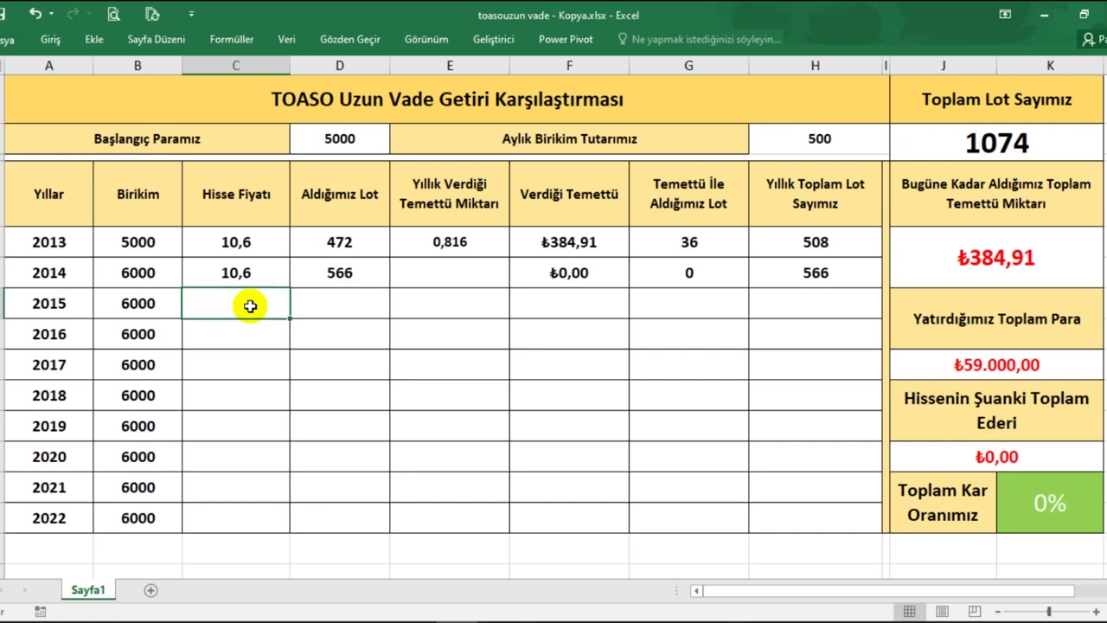
key("Up")
key("Right")
key("Right")
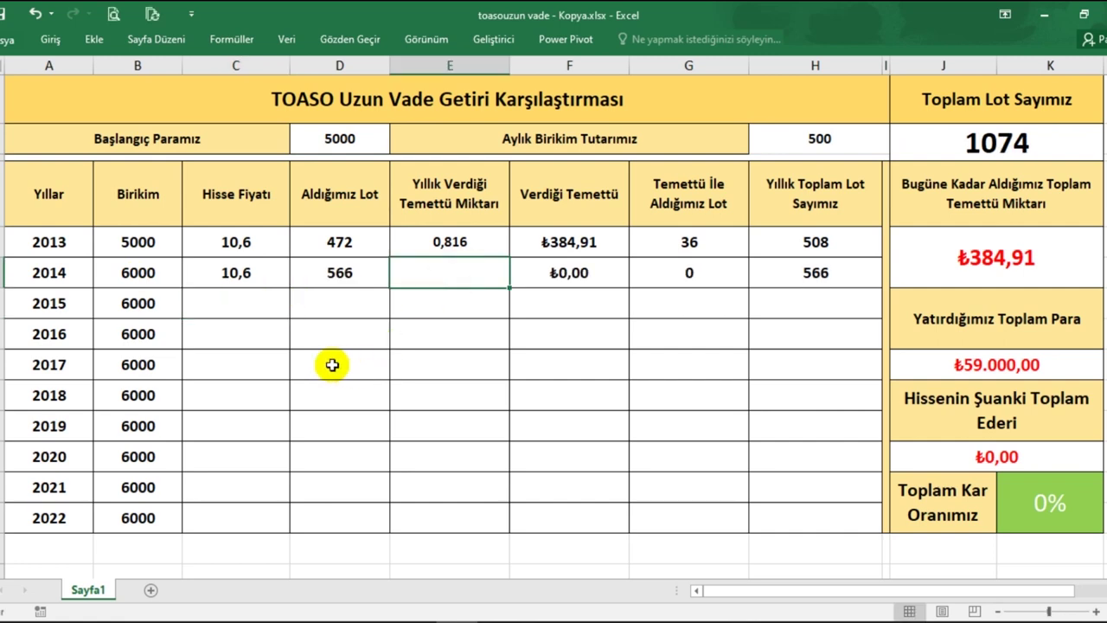
type("0,52")
key("BackSpace")
type("52")
key("Return")
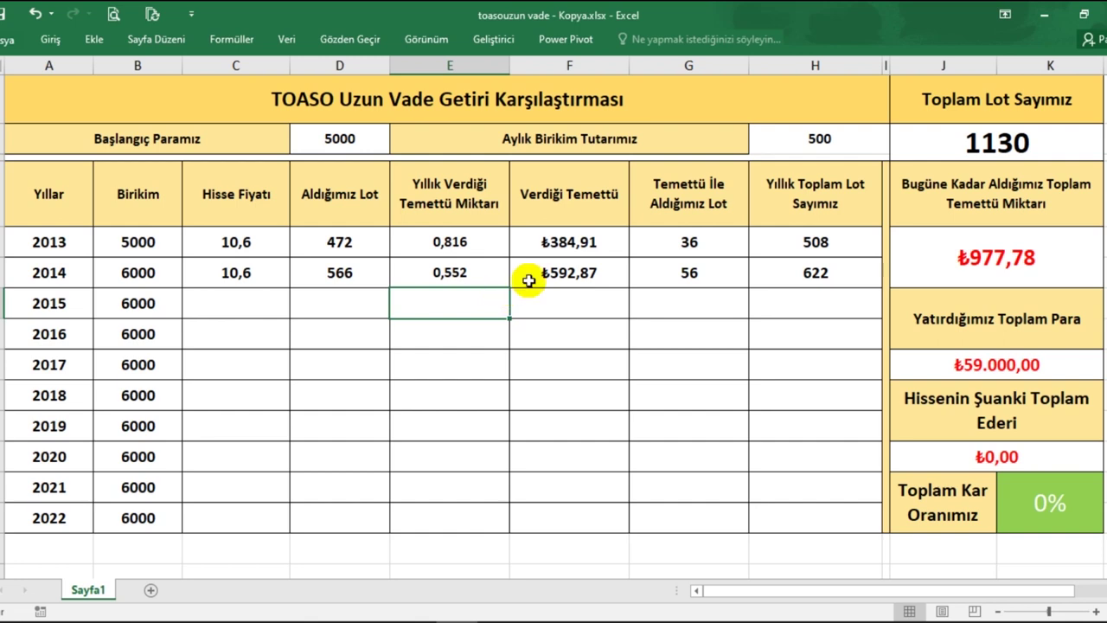
Step: Fill in the 2015 row with a share price of 16,35 and a yearly dividend amount of 0,824
left_click(233, 301)
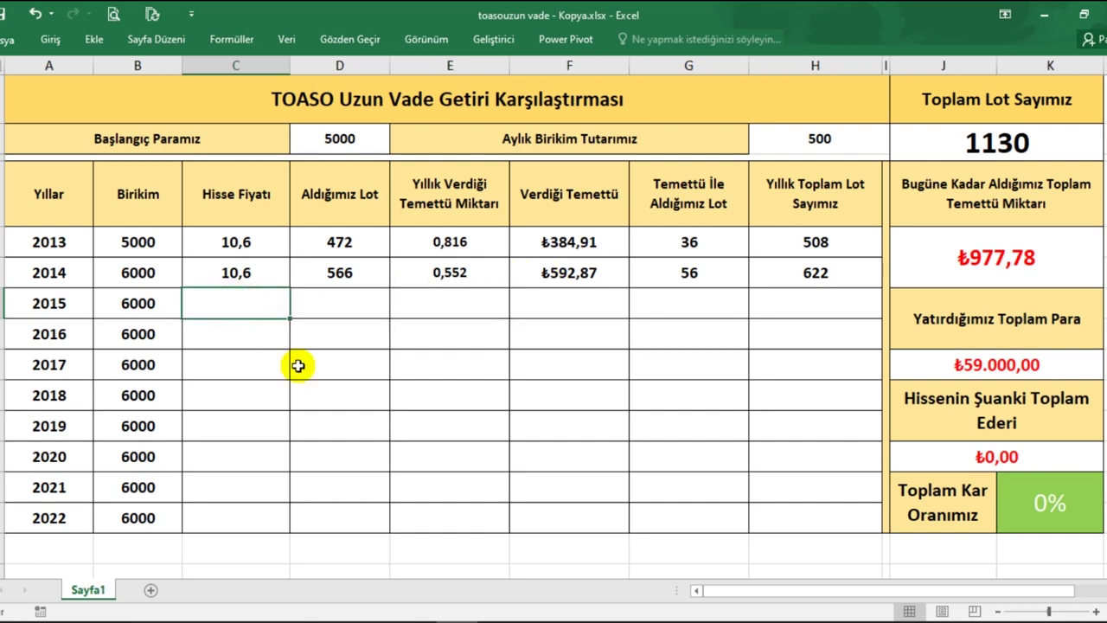
type("16,35")
key("Return")
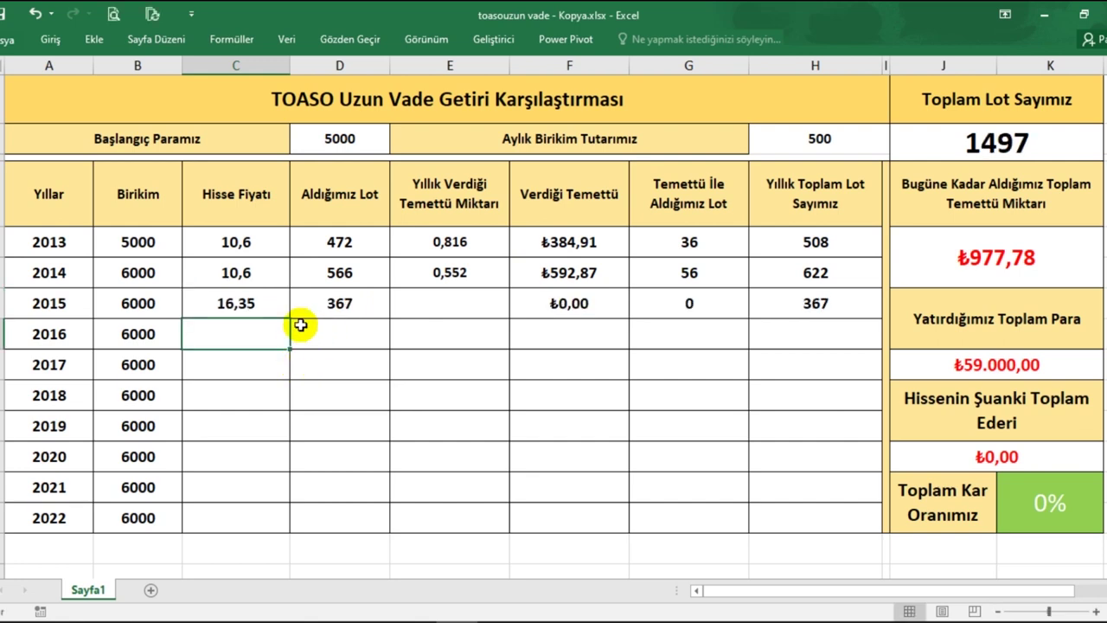
left_click(447, 305)
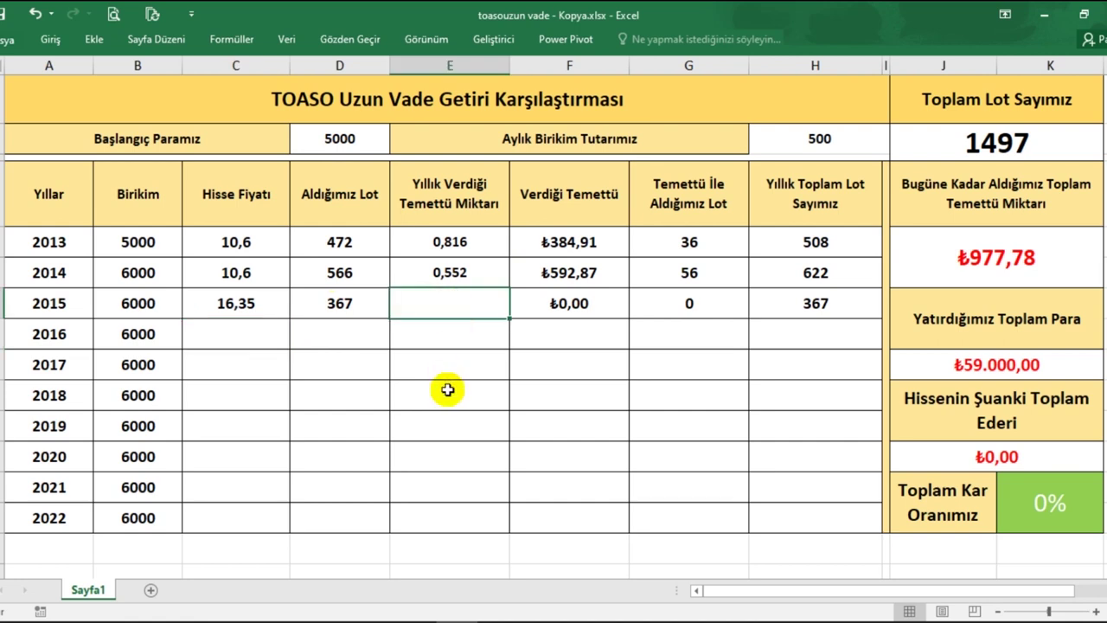
type("0,824")
key("Return")
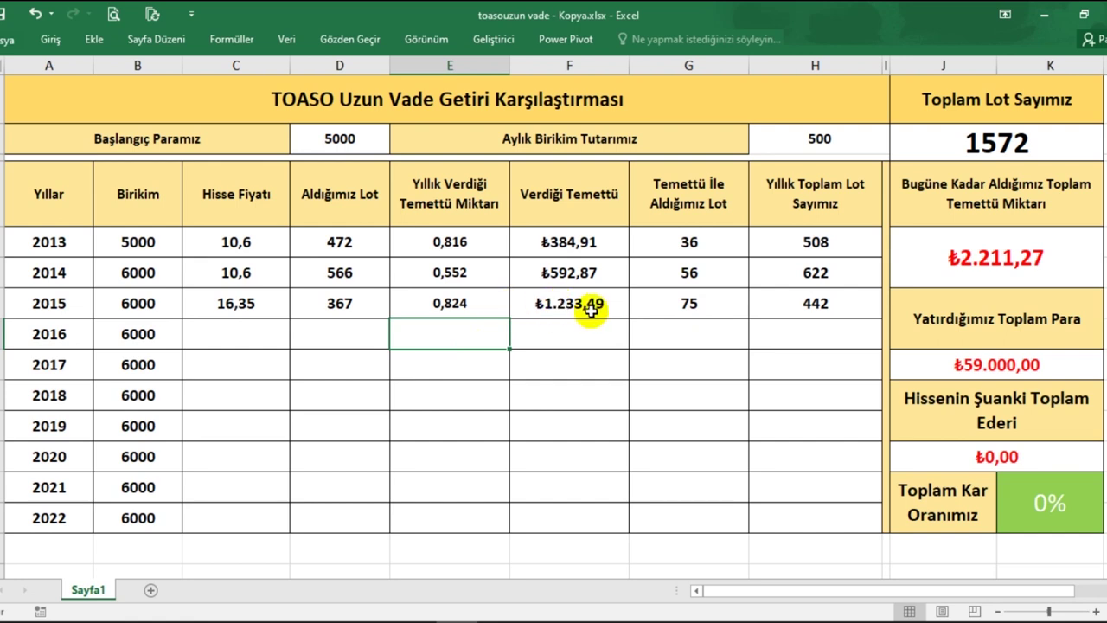
key("Left")
key("Left")
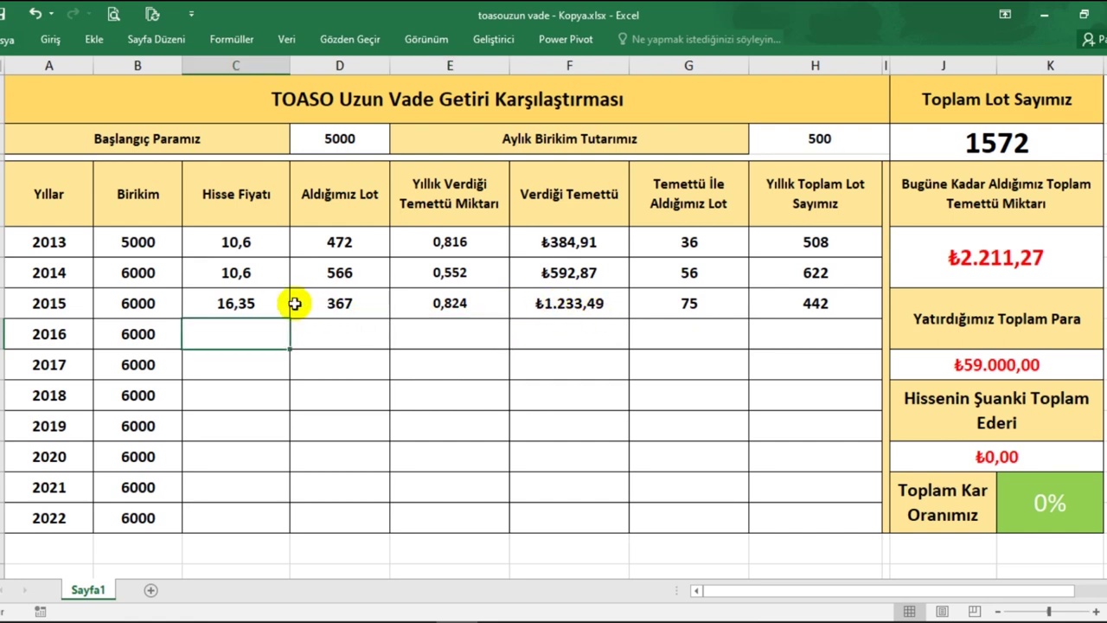
left_click_drag(250, 246, 253, 294)
left_click_drag(307, 251, 318, 281)
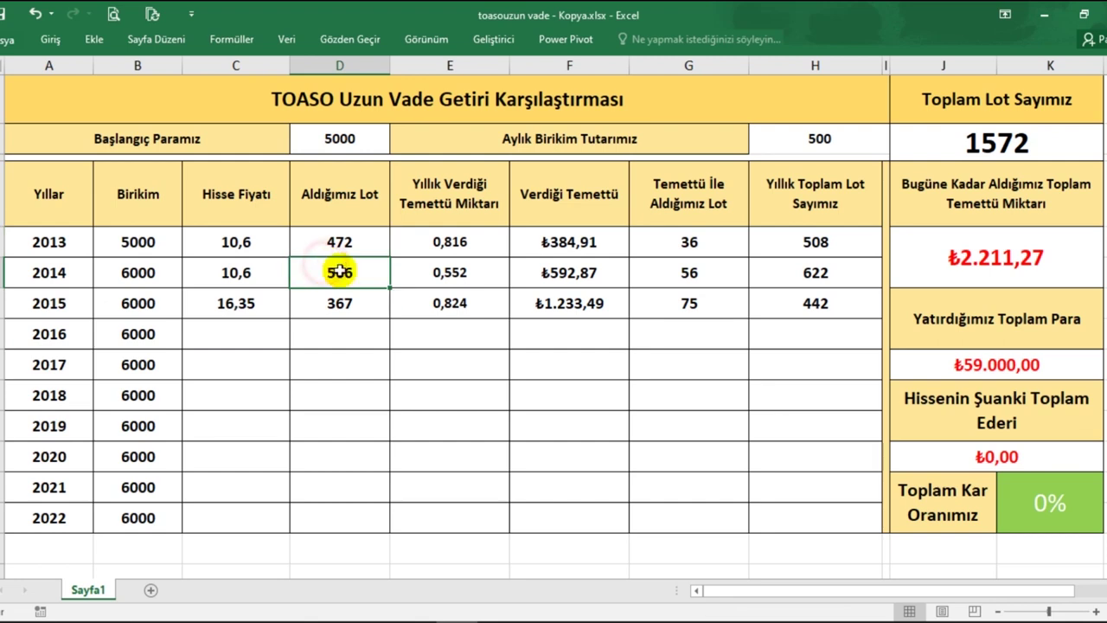
left_click(317, 303)
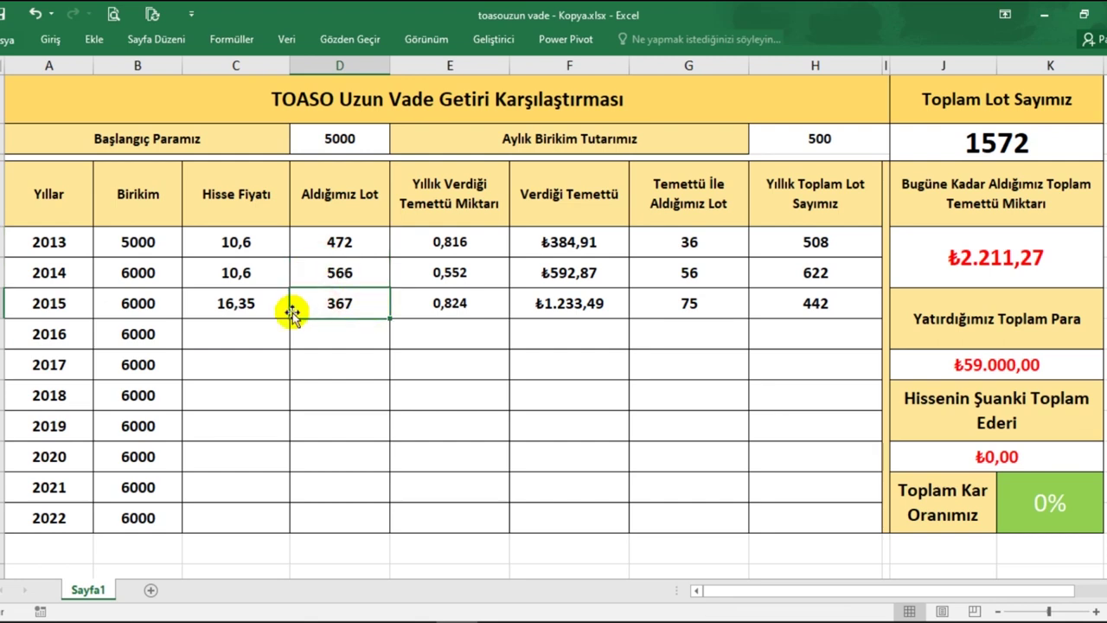
left_click_drag(240, 239, 245, 367)
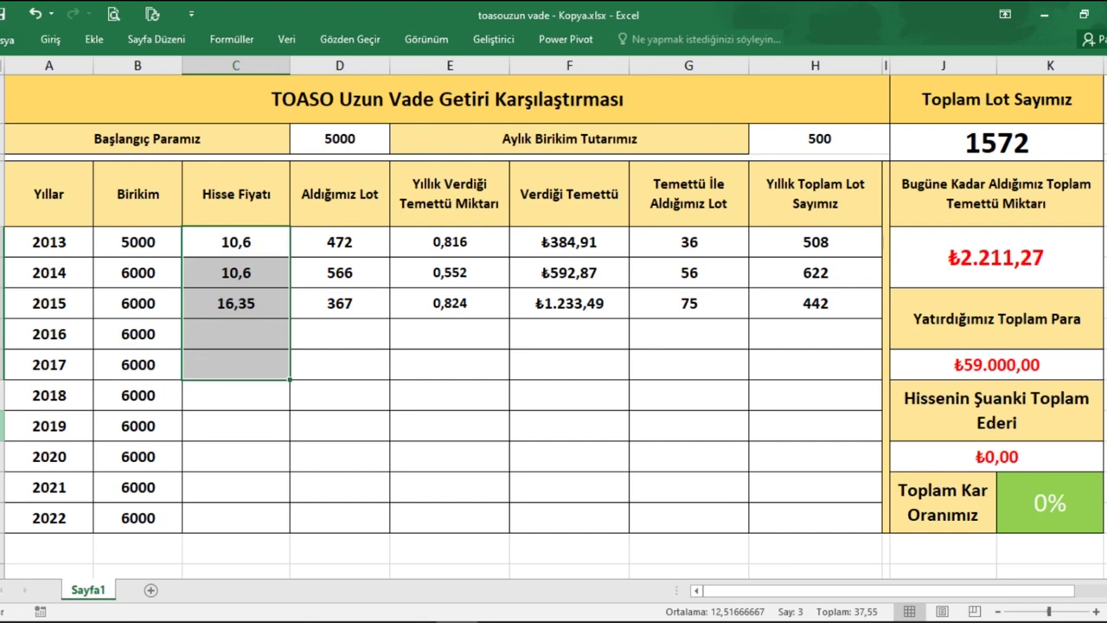
left_click(368, 360)
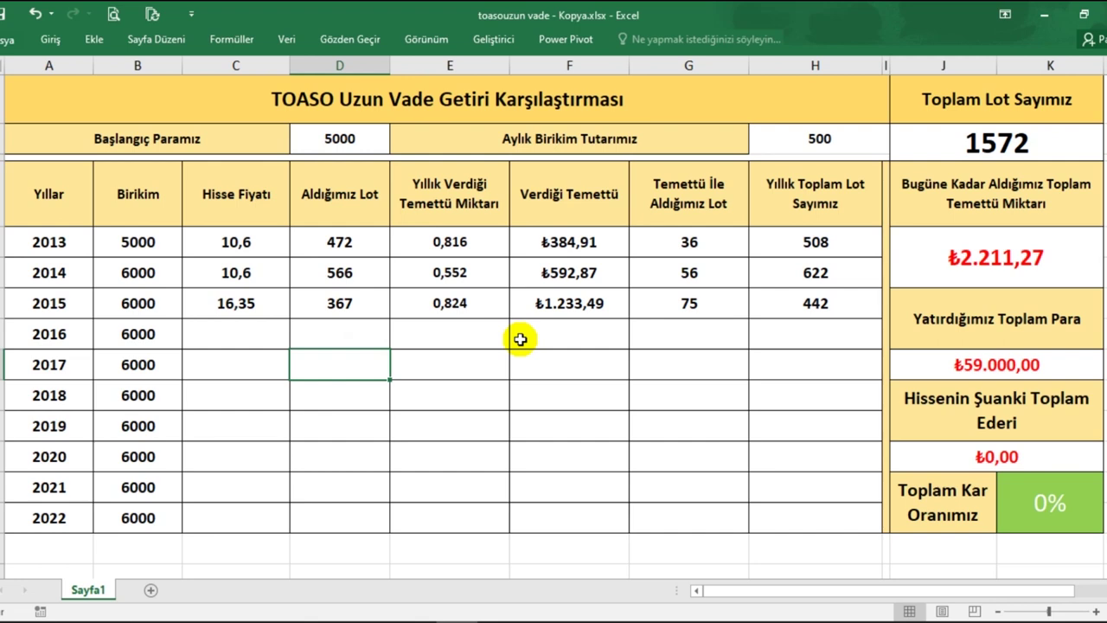
Step: Fill in the 2016 row with a share price of 20,4 and a yearly dividend amount of 0,62
left_click(240, 338)
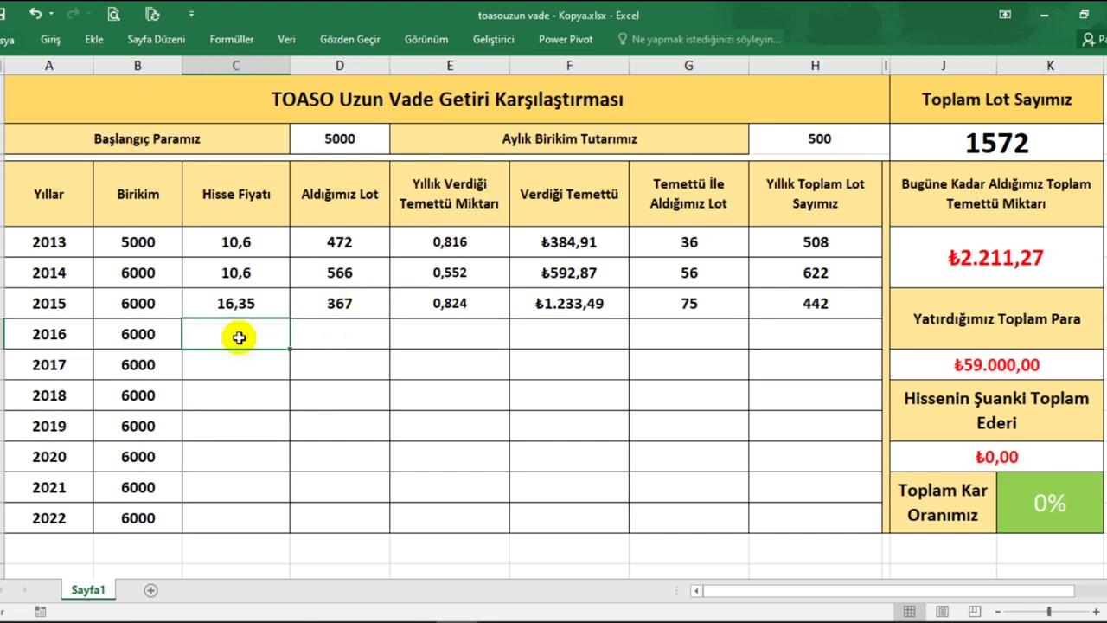
type("20,4")
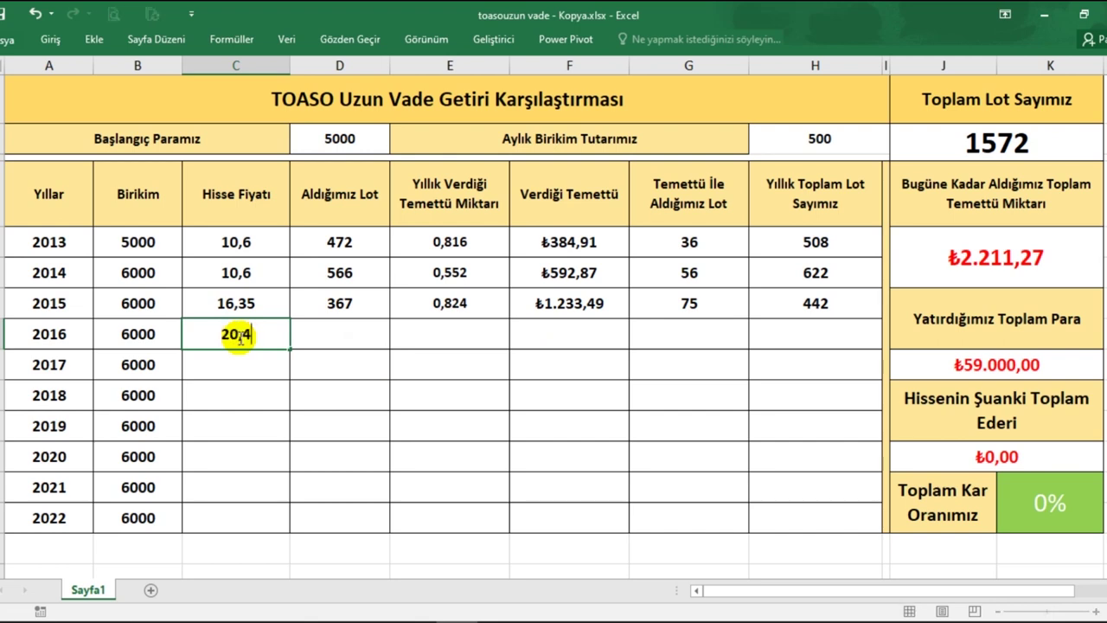
key("Return")
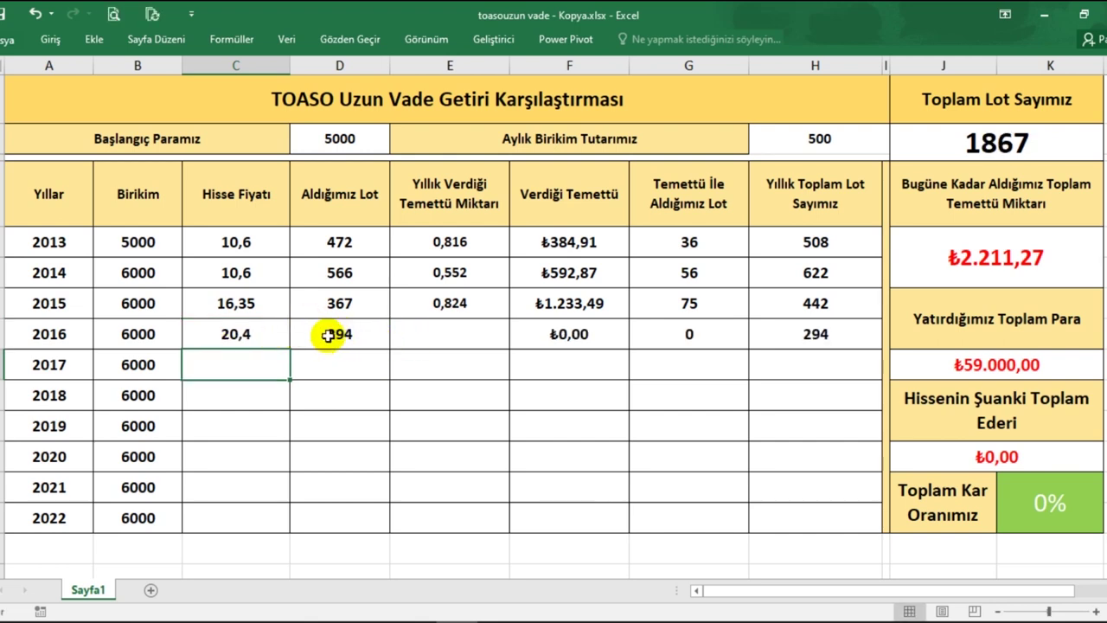
left_click(463, 335)
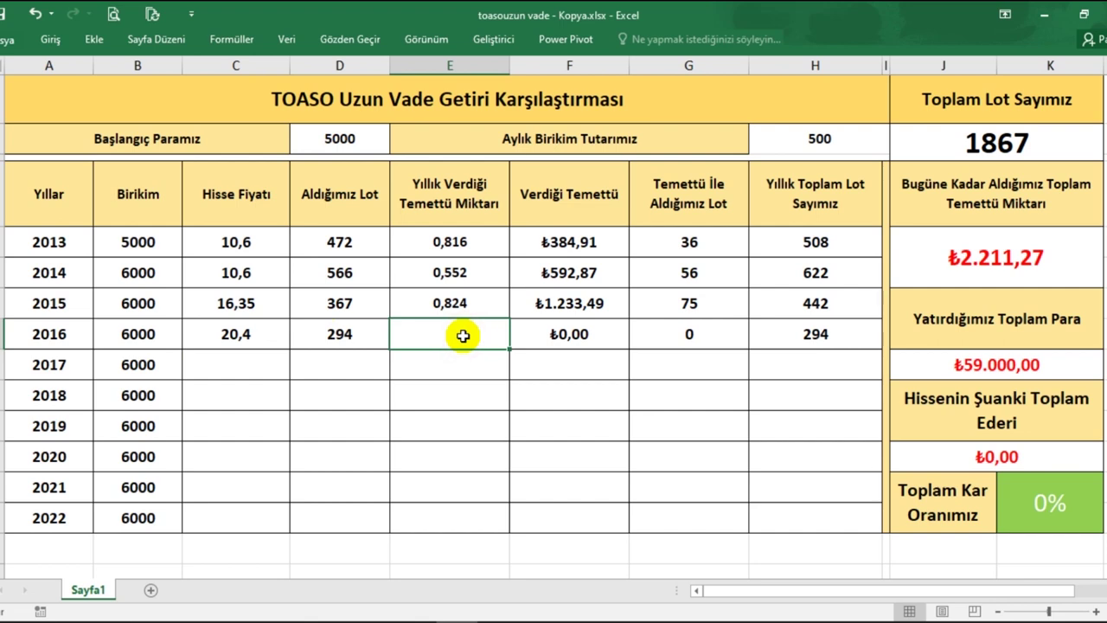
type("0,62")
key("Return")
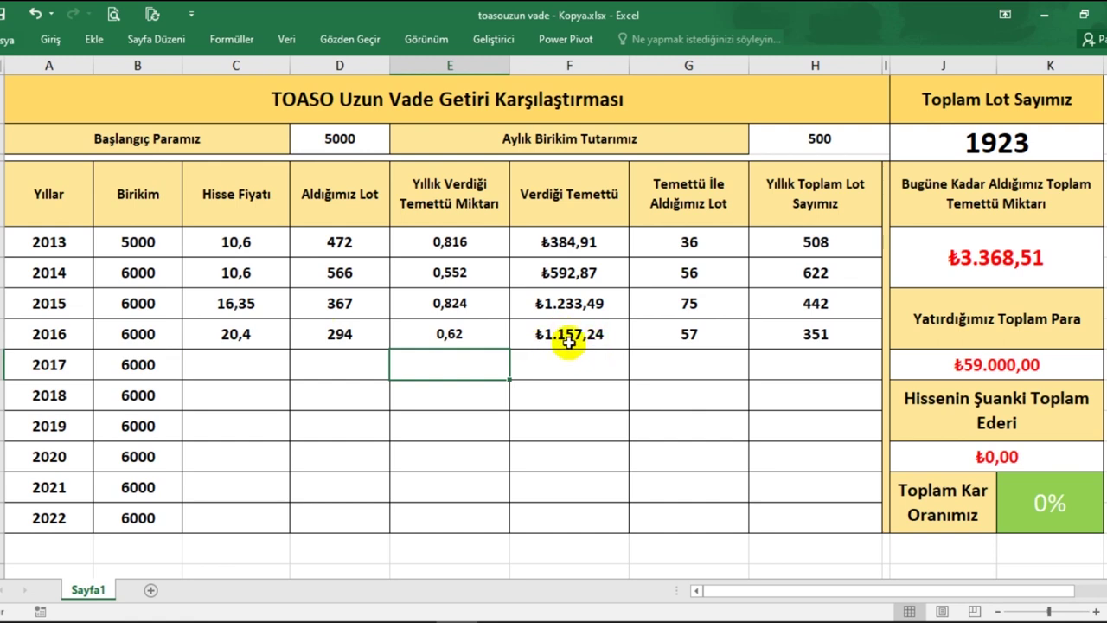
Step: Fill in the 2017 row with a share price of 26,05 and a yearly dividend amount of 0,595
left_click(244, 366)
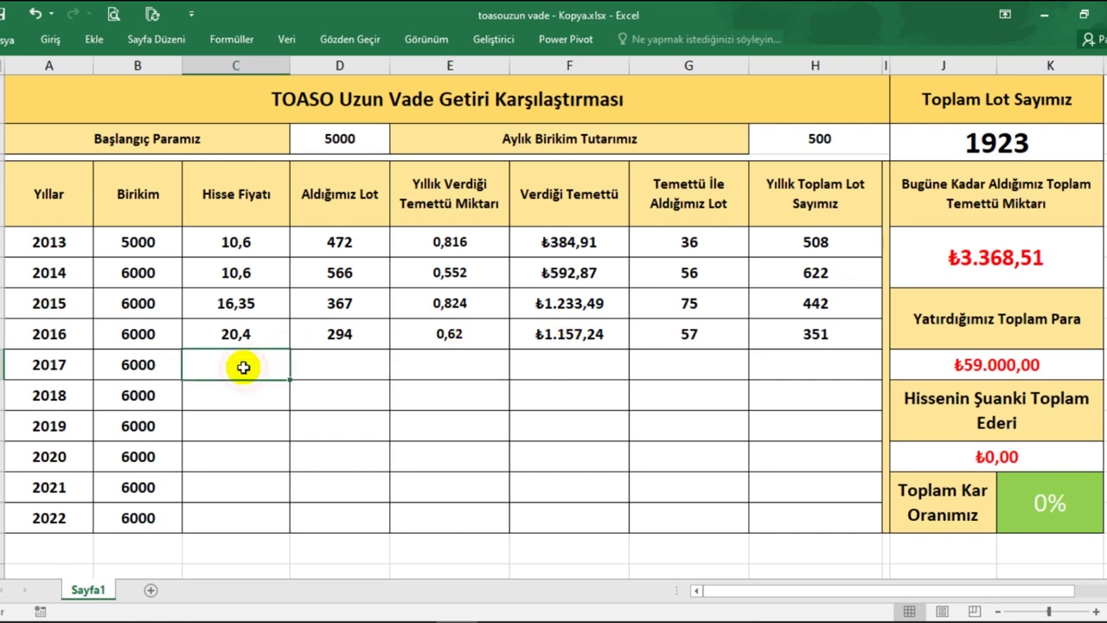
type("2")
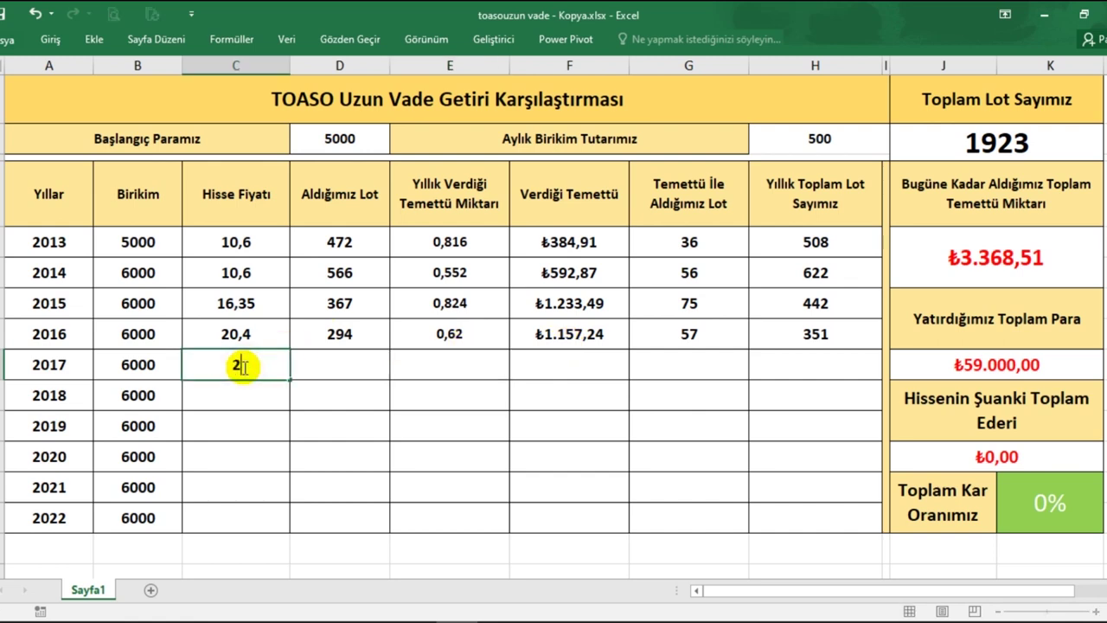
type("6,05")
key("Return")
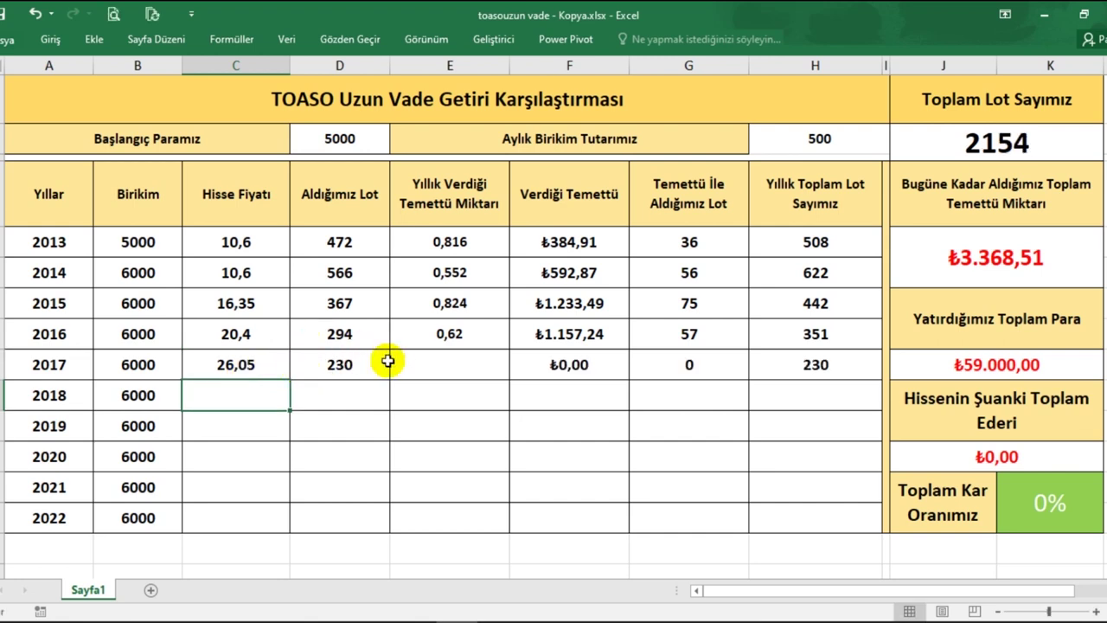
left_click(456, 365)
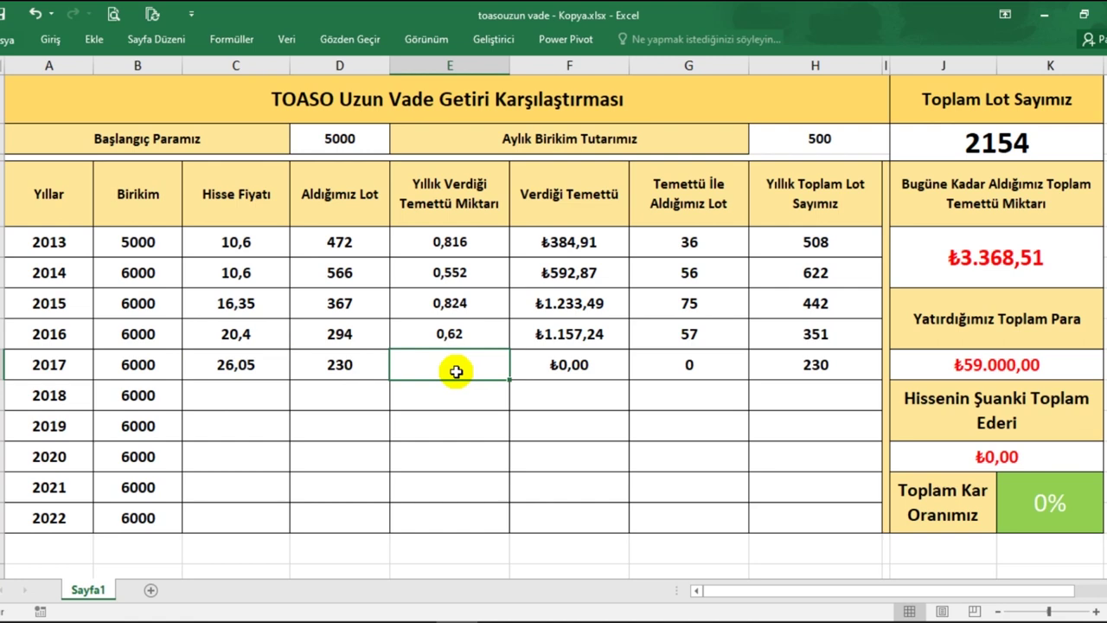
type("0,595")
key("Return")
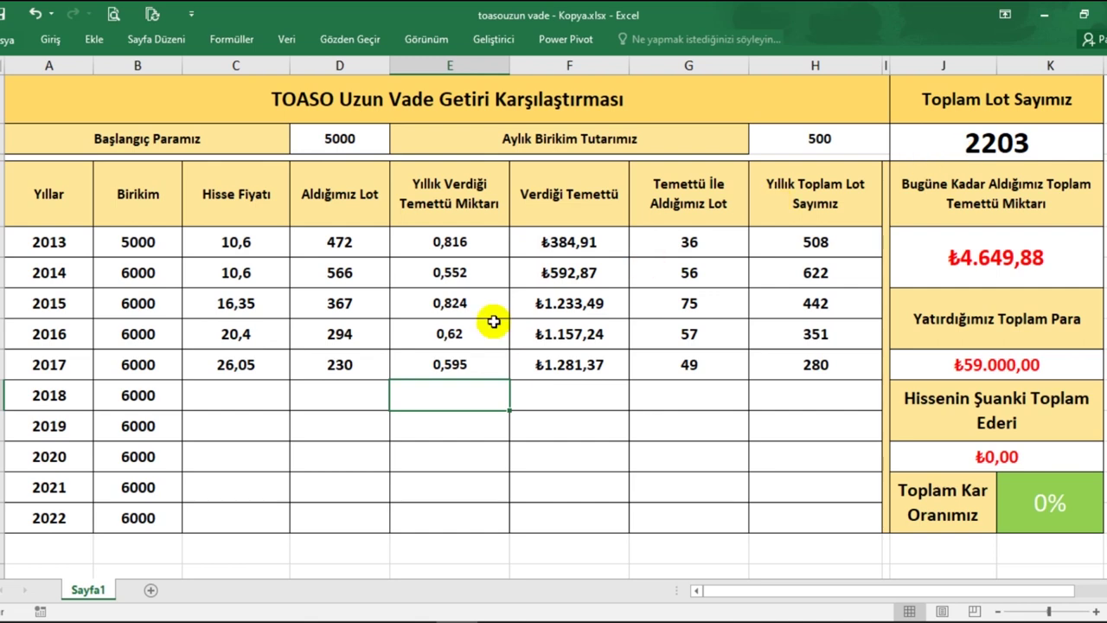
Step: Fill in the 2018 row with a share price of 31,85 and a yearly dividend amount of 1,36
left_click(239, 397)
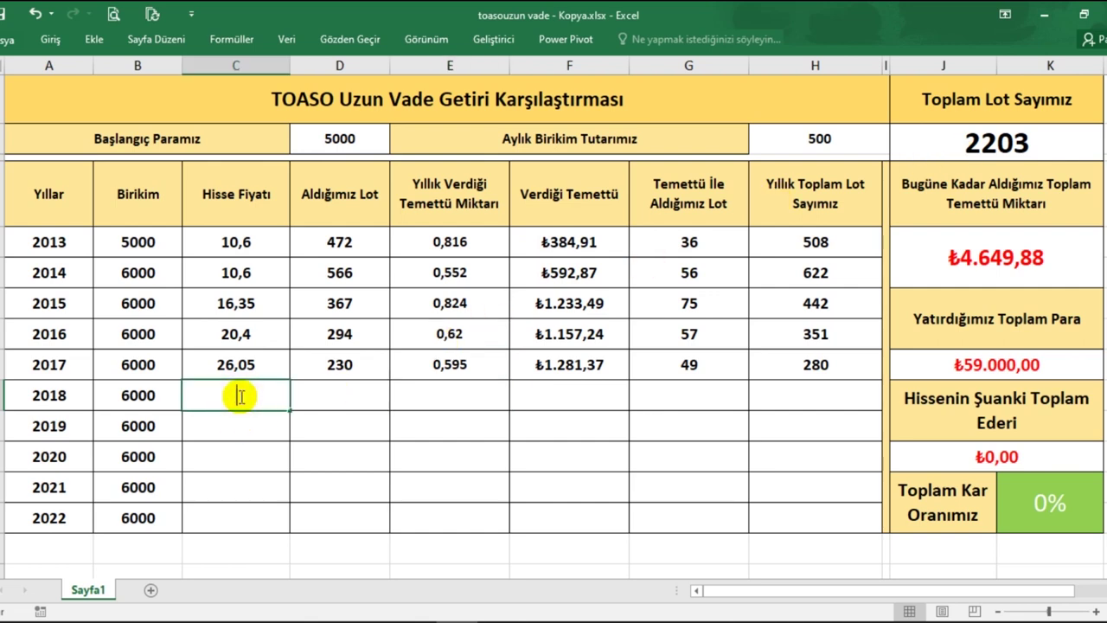
type("31,85")
key("ctrl+Return")
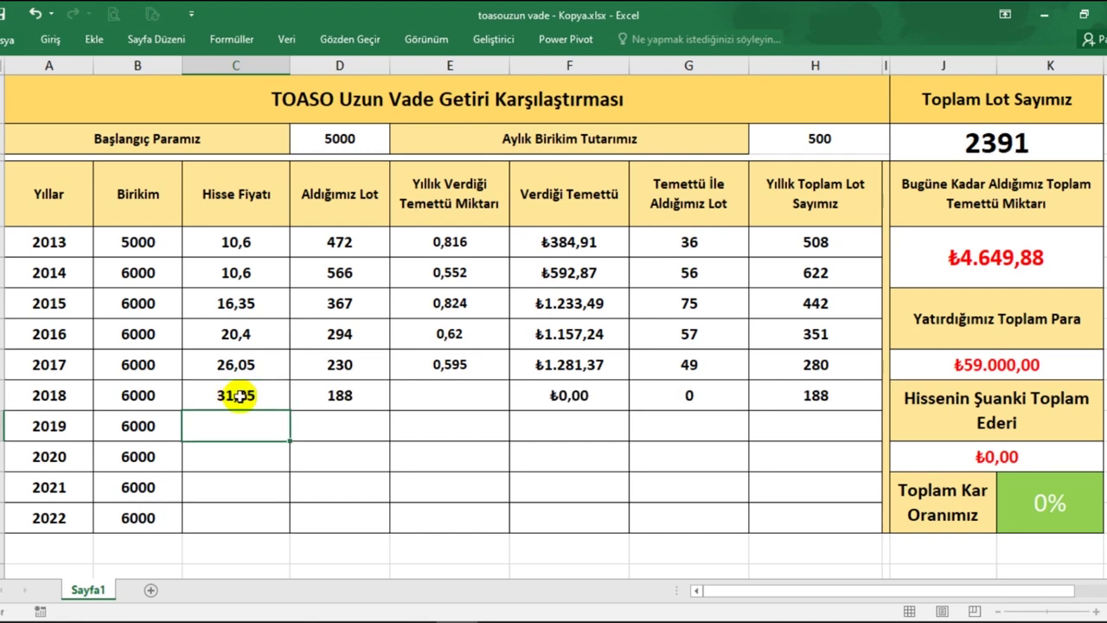
key("Return")
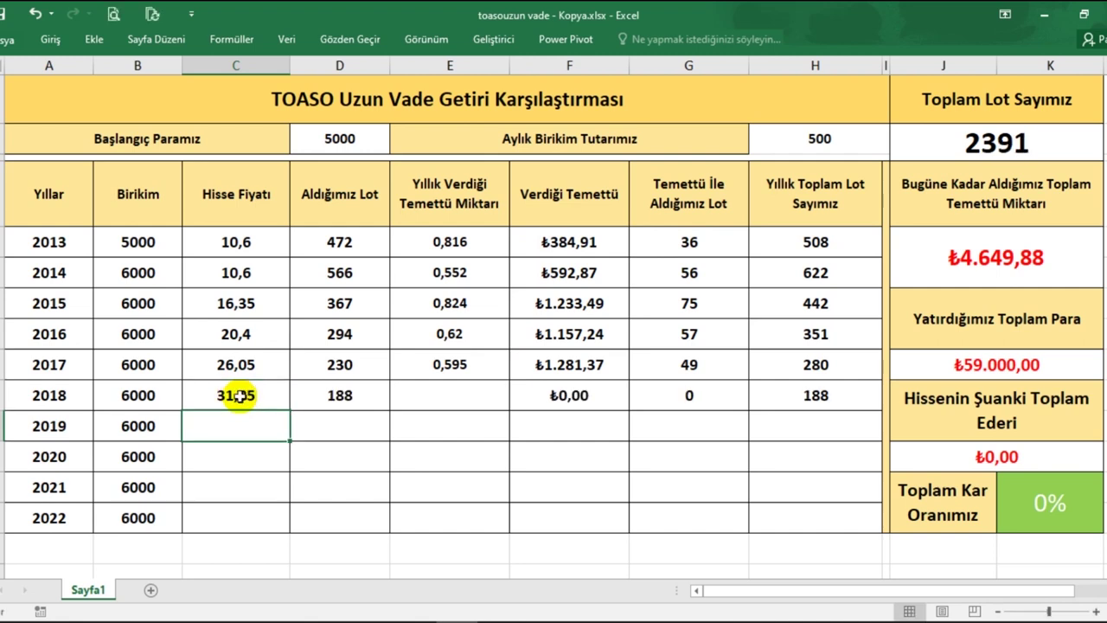
left_click(409, 390)
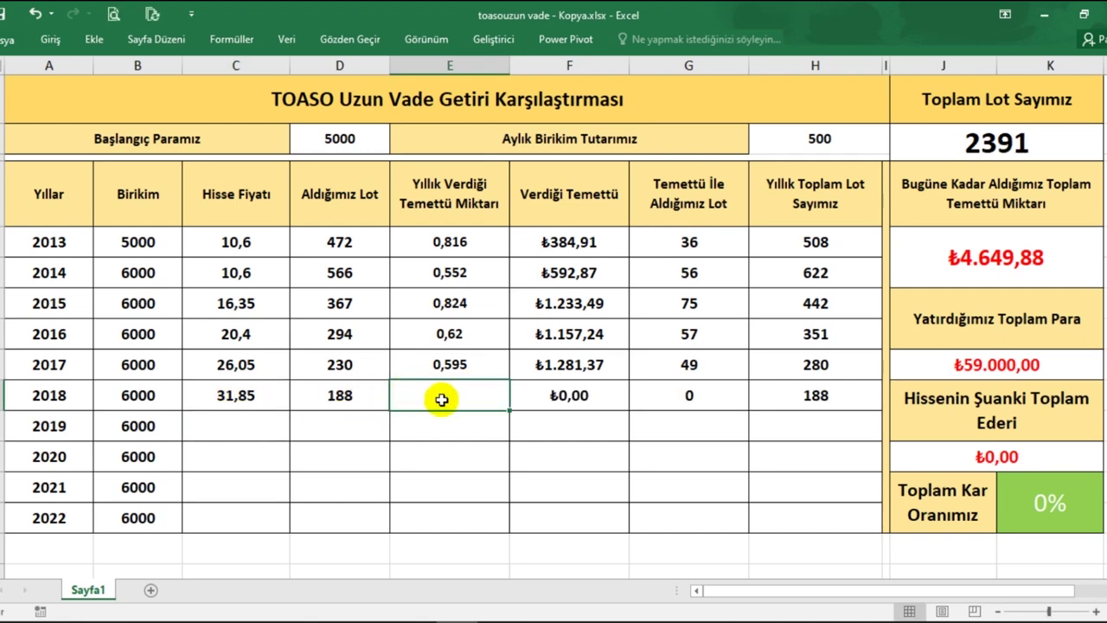
type("1,36")
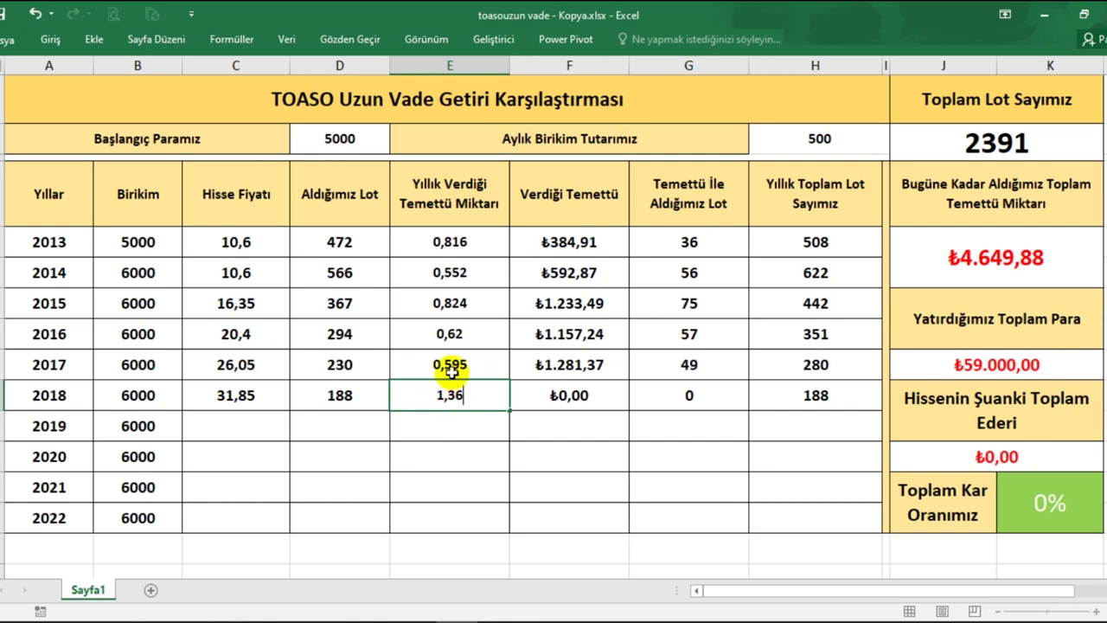
left_click(460, 424)
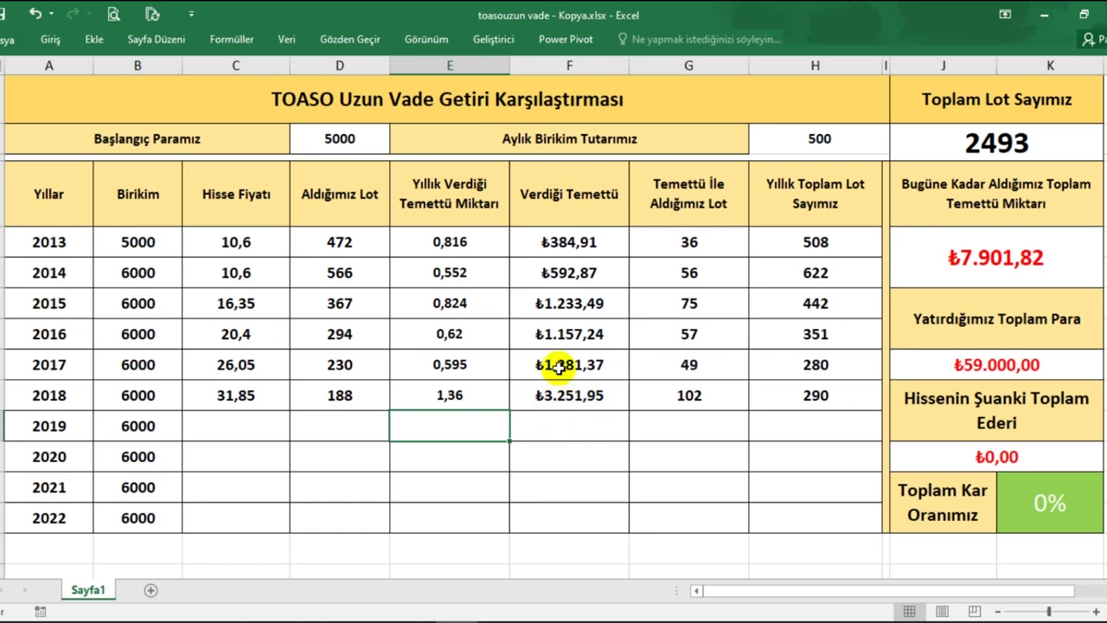
Step: Fill in the 2019 row with a share price of 21,05 and a yearly dividend amount of 1,496
left_click(256, 427)
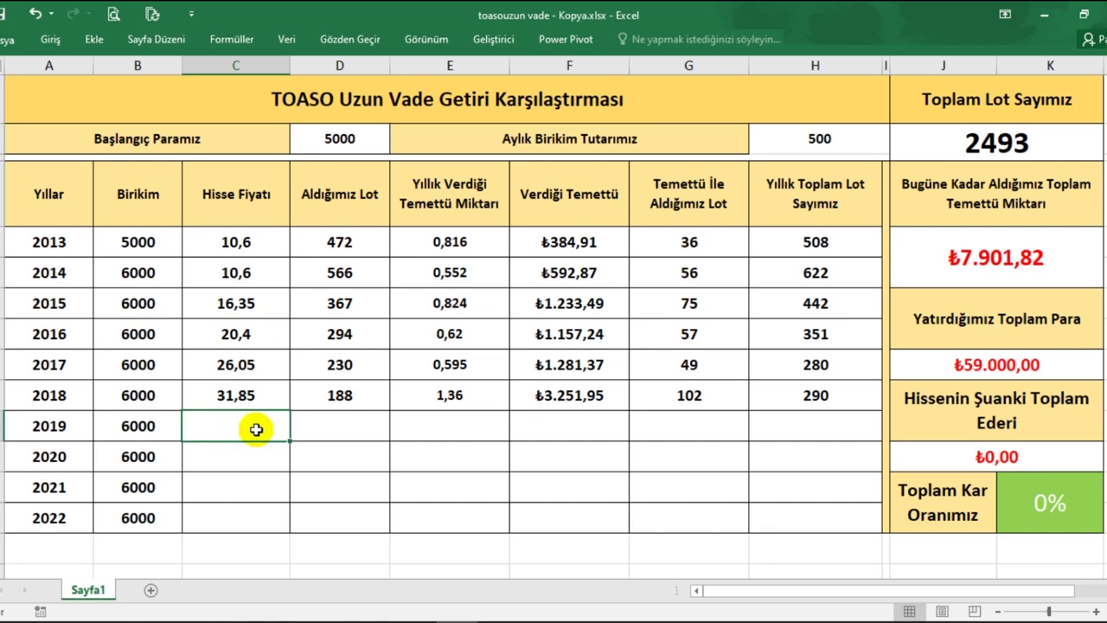
type("21")
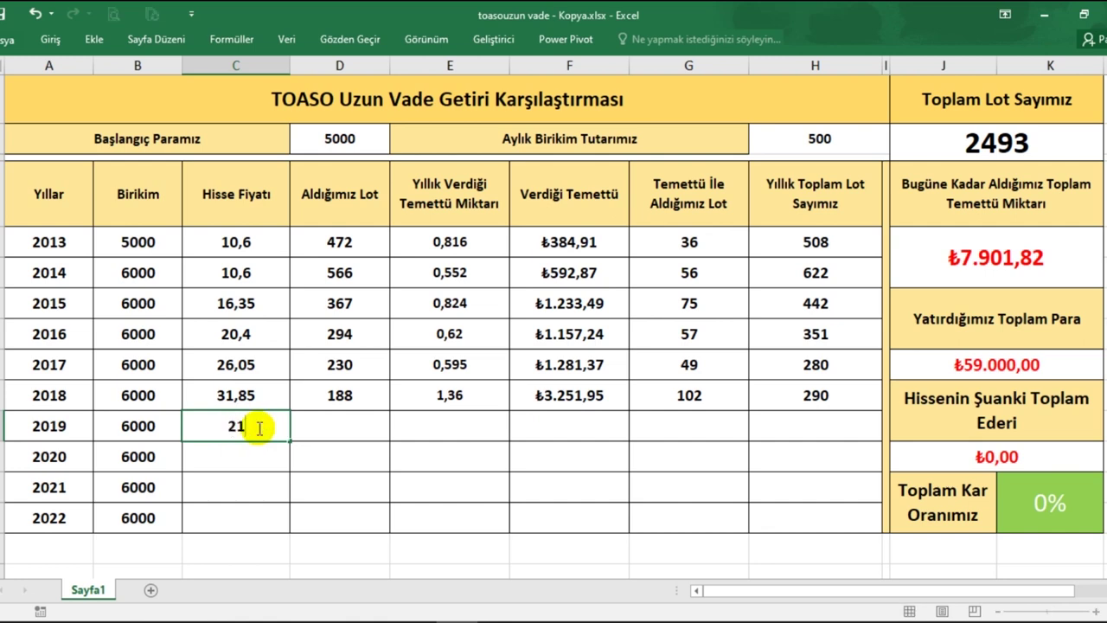
type(",05")
key("Return")
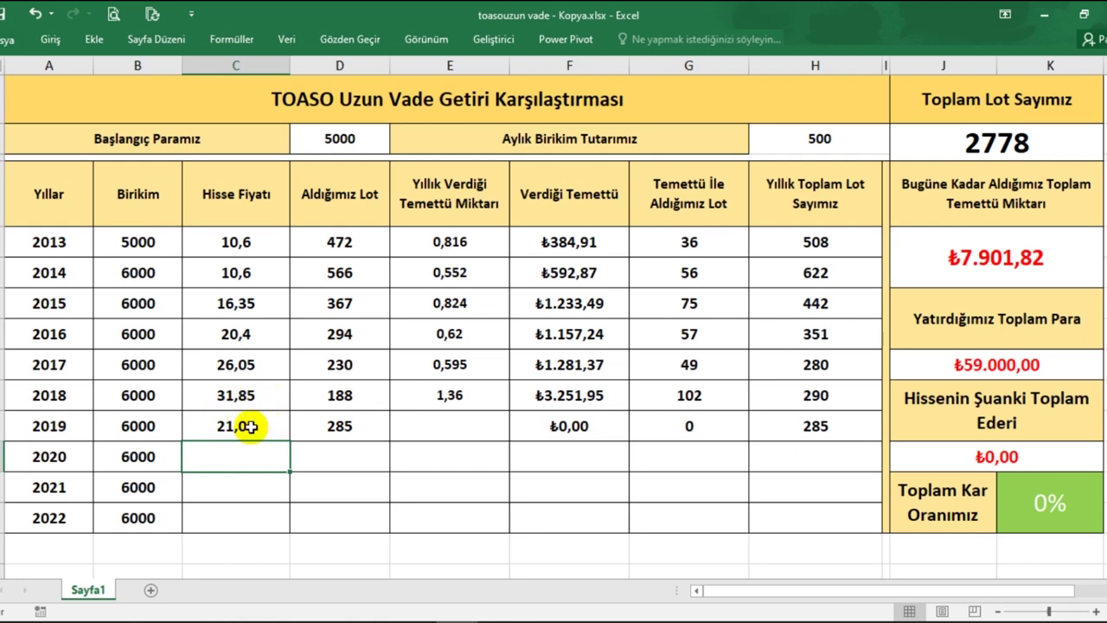
left_click_drag(228, 391, 224, 430)
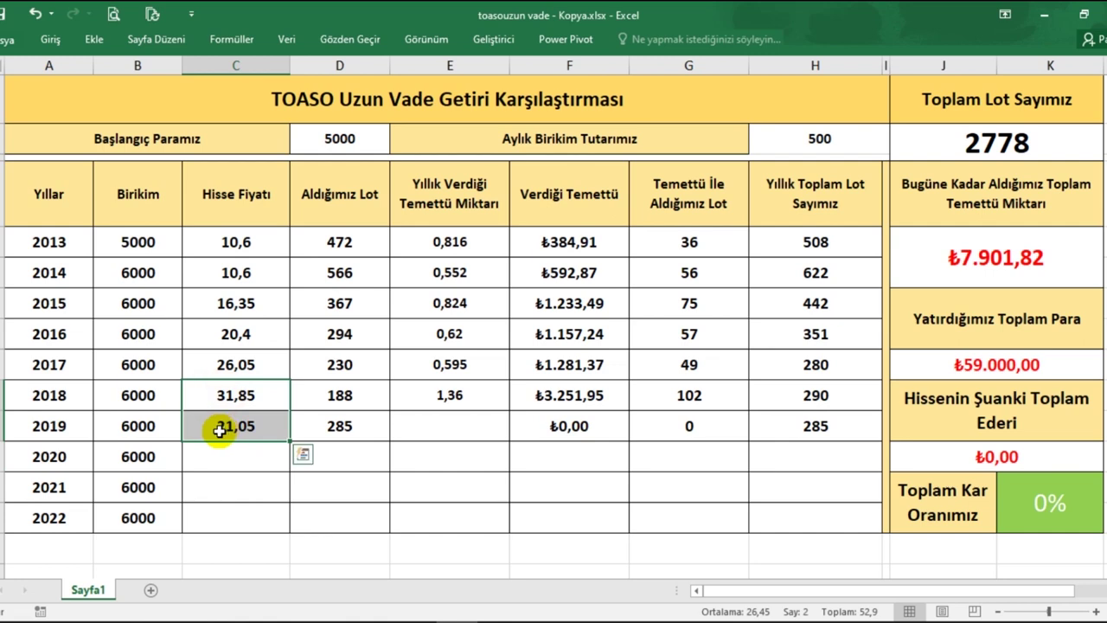
left_click(369, 395)
left_click(364, 430)
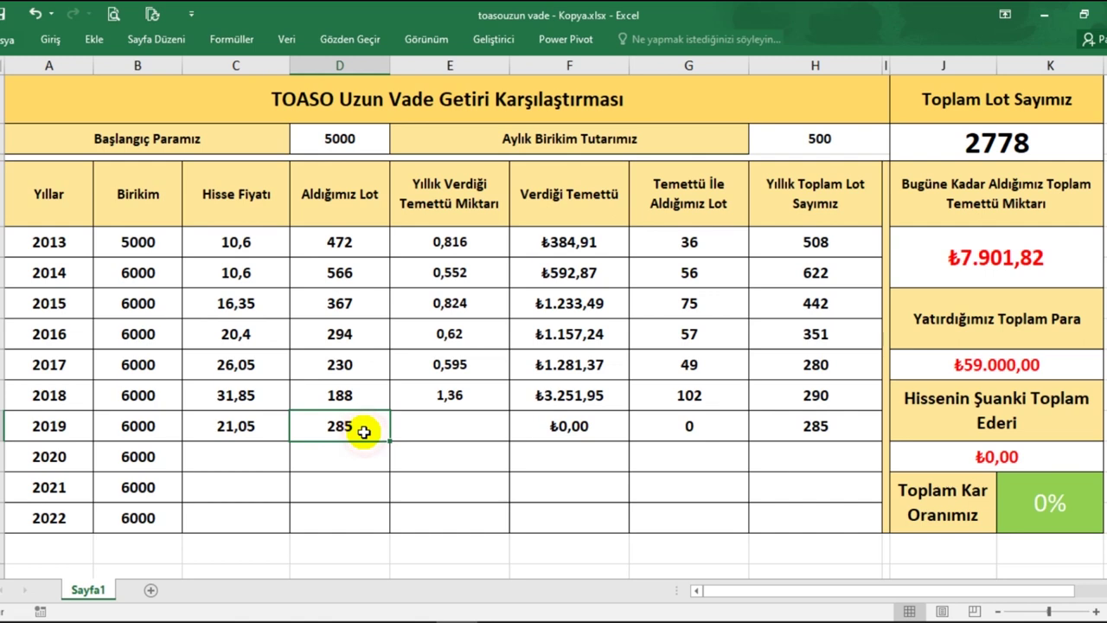
left_click(452, 425)
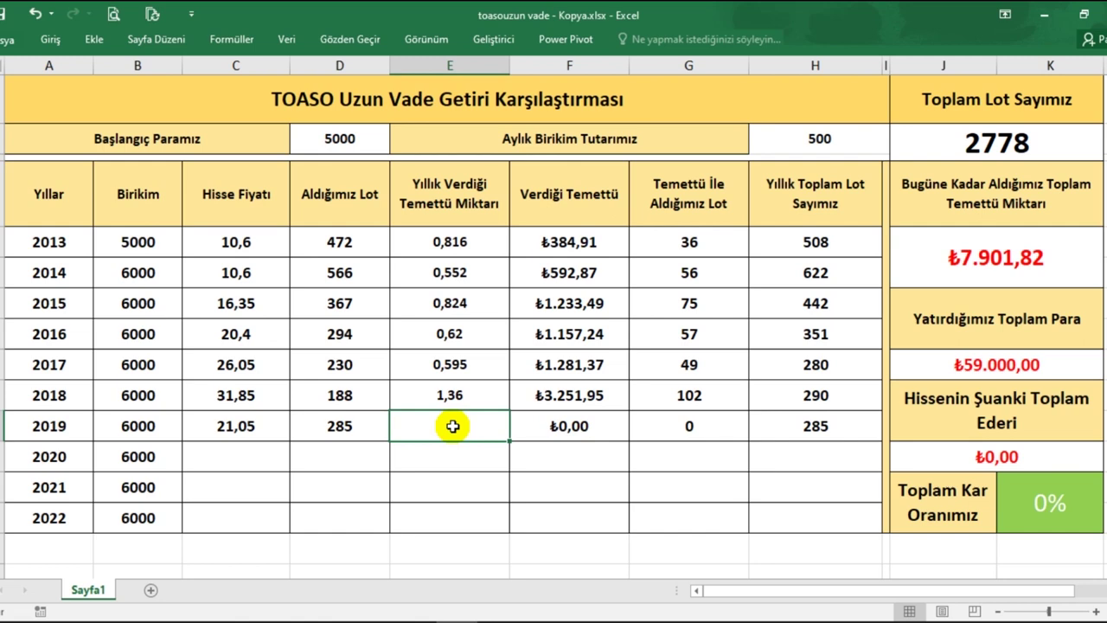
type("1,496")
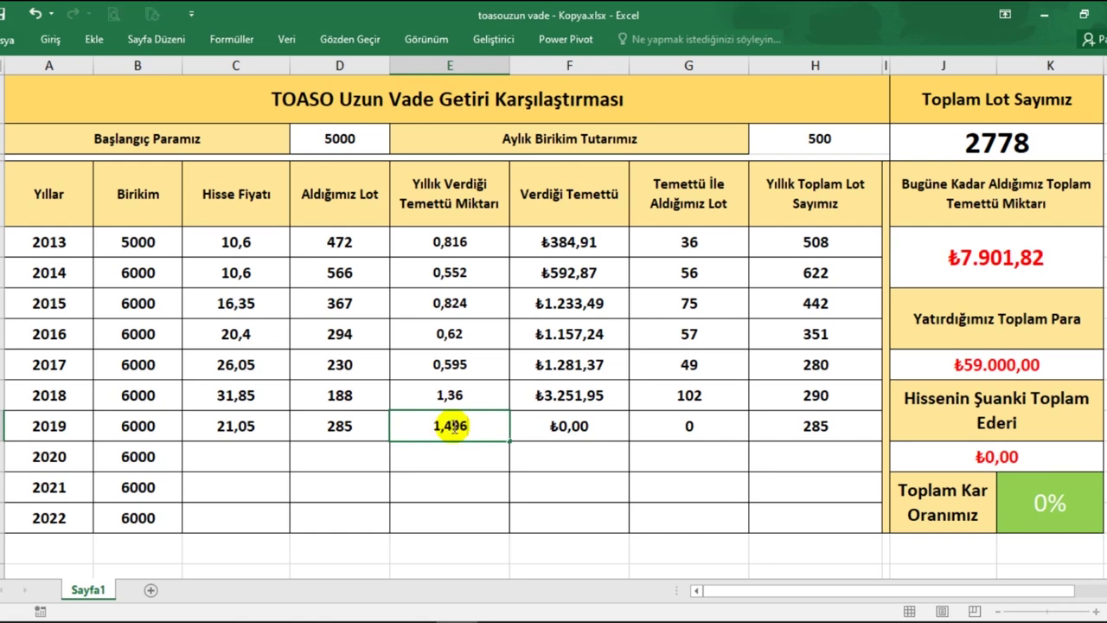
key("Return")
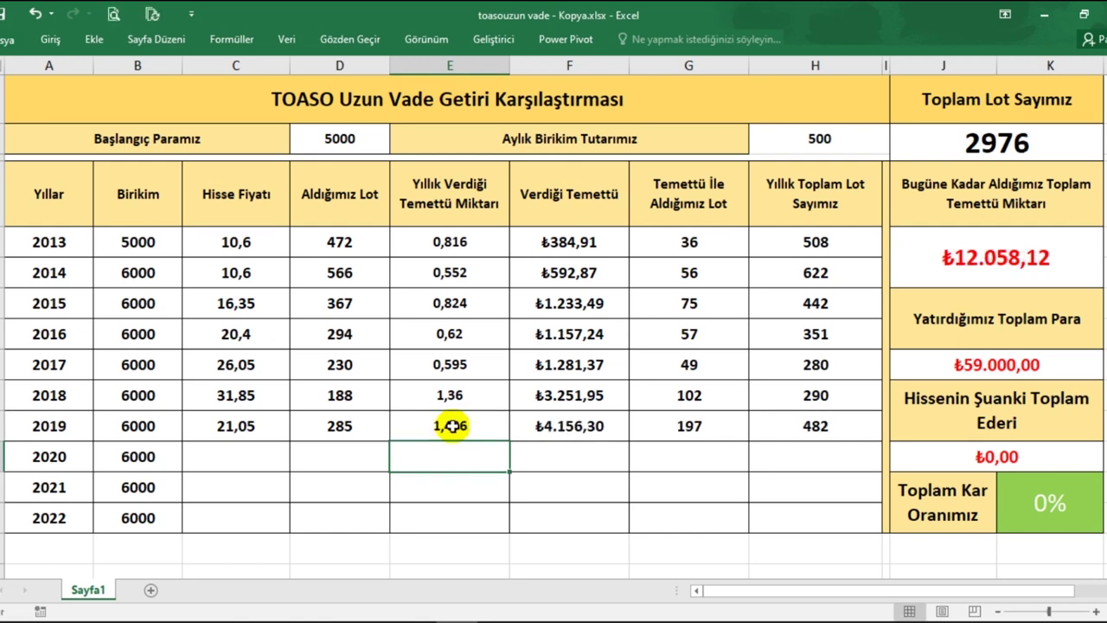
left_click(566, 429)
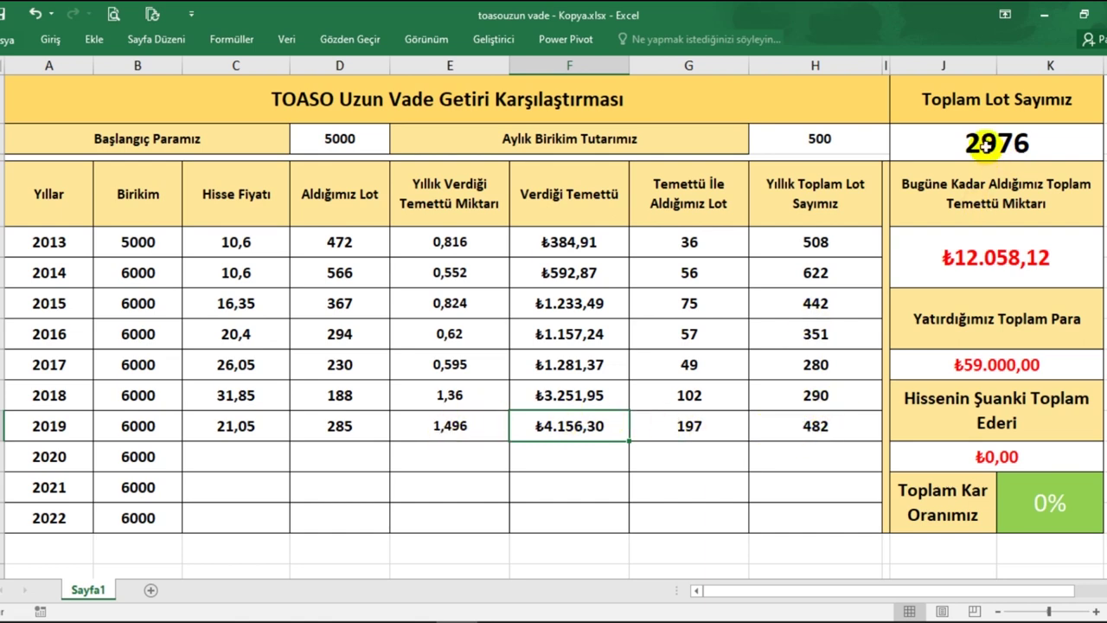
Step: Fill in the 2020 row with a share price of 27,05 and a yearly dividend amount of 2,04
left_click(217, 456)
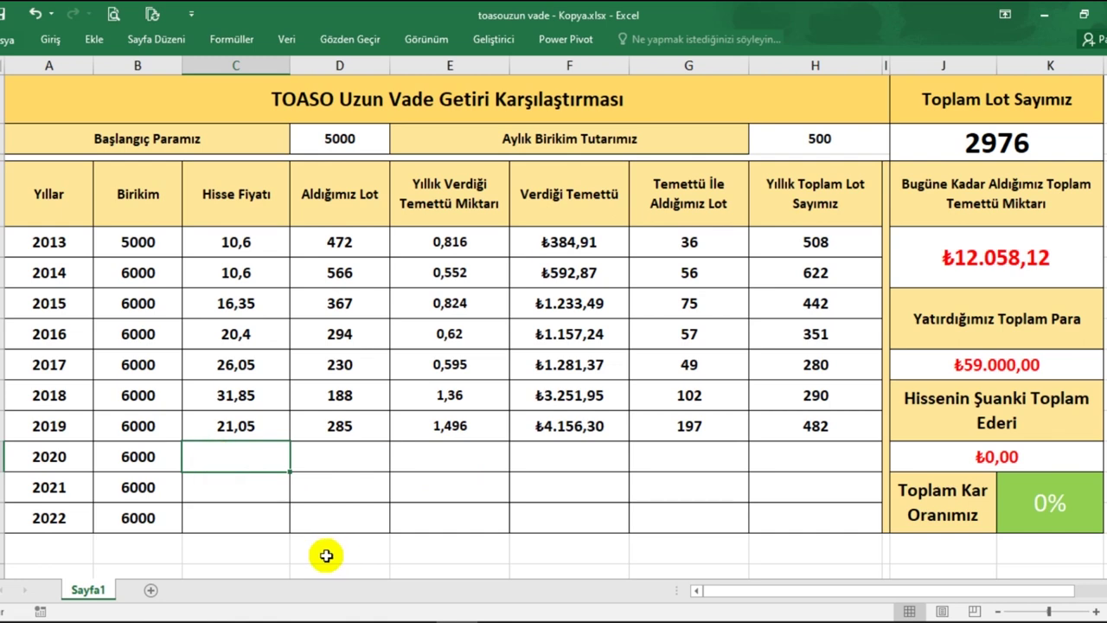
type("27,")
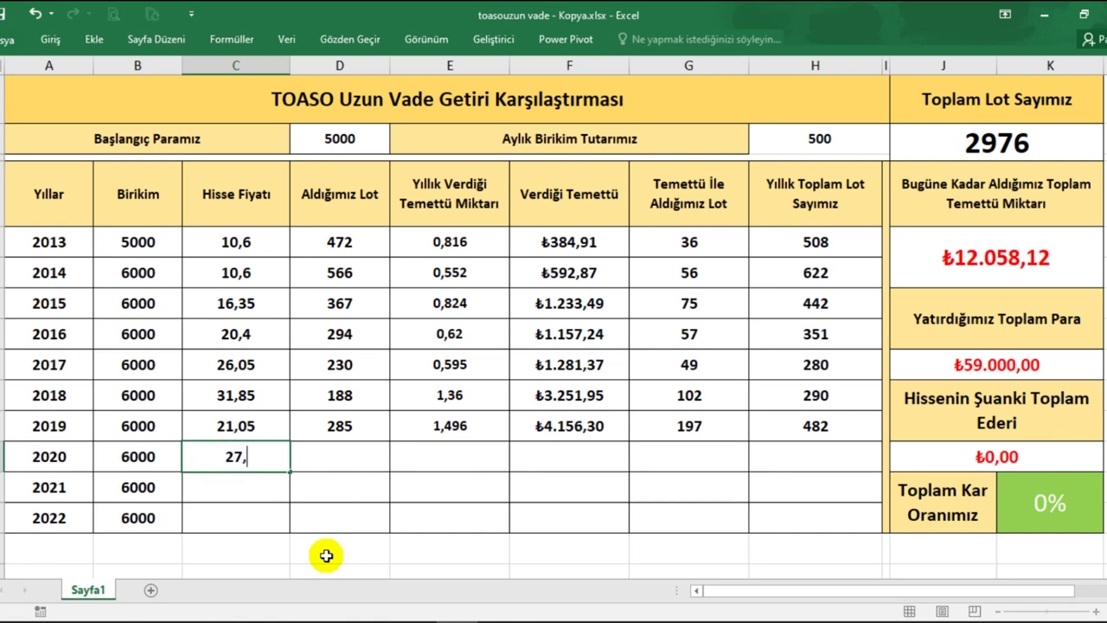
type("05")
key("Return")
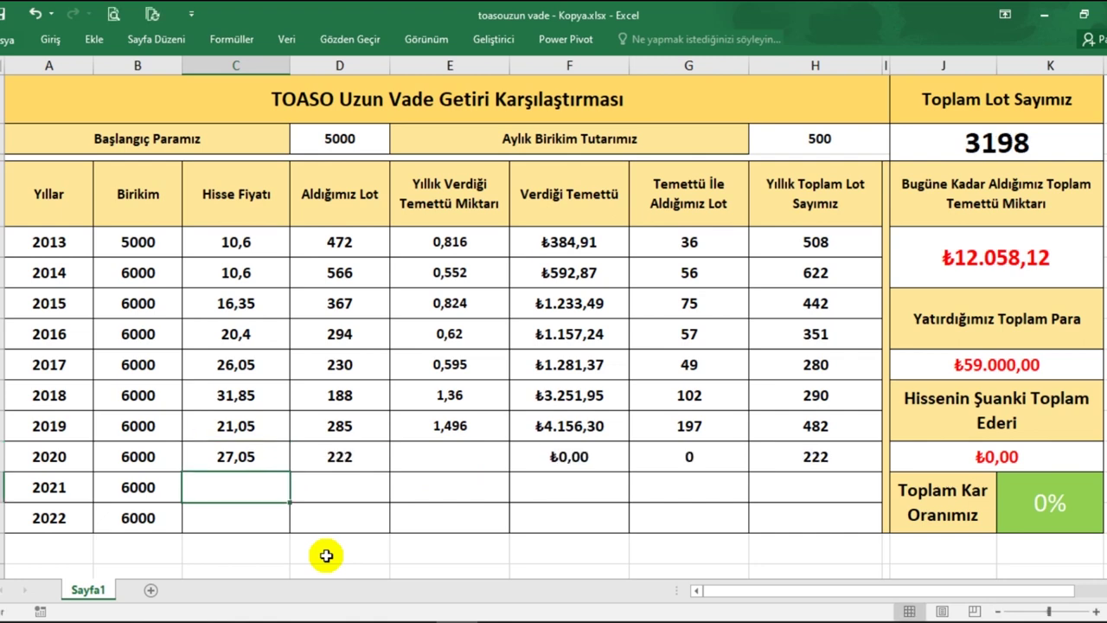
left_click(407, 456)
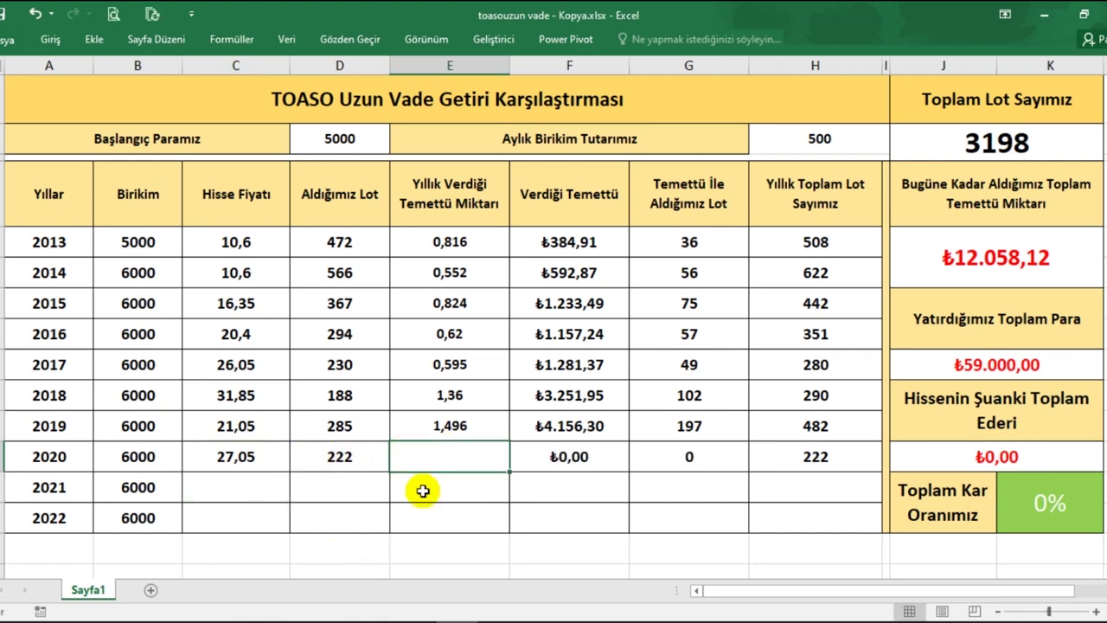
type("2,04")
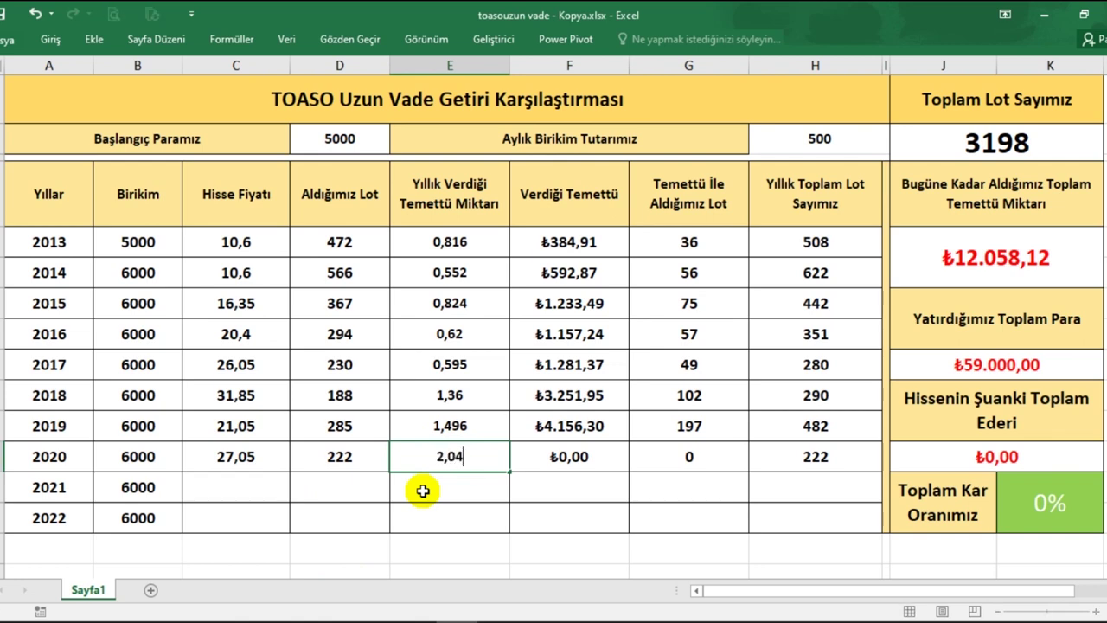
key("Return")
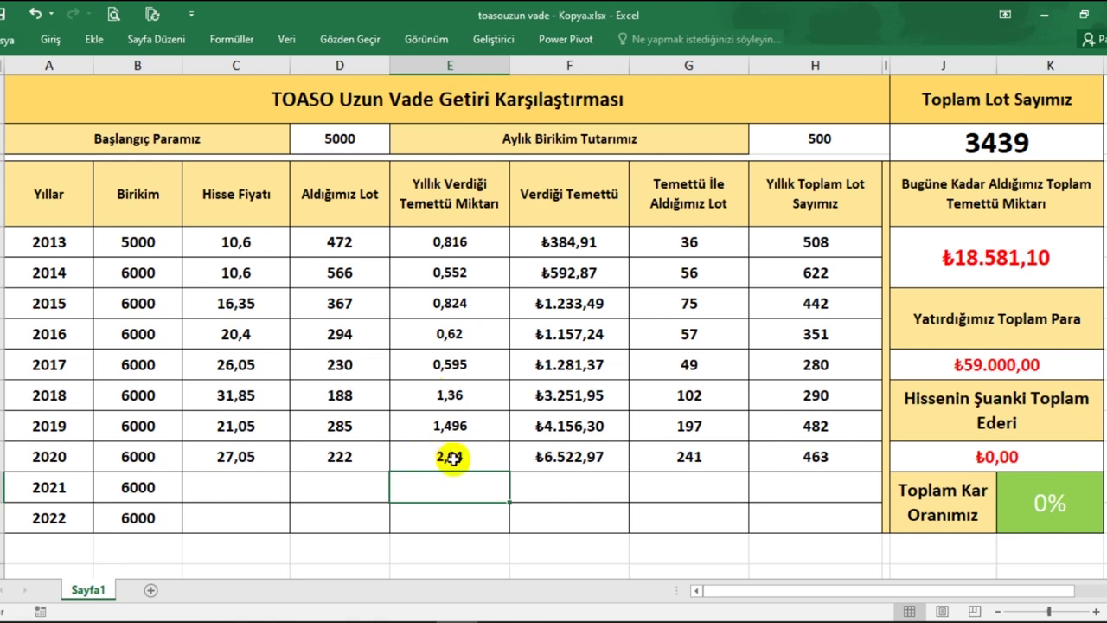
left_click(544, 464)
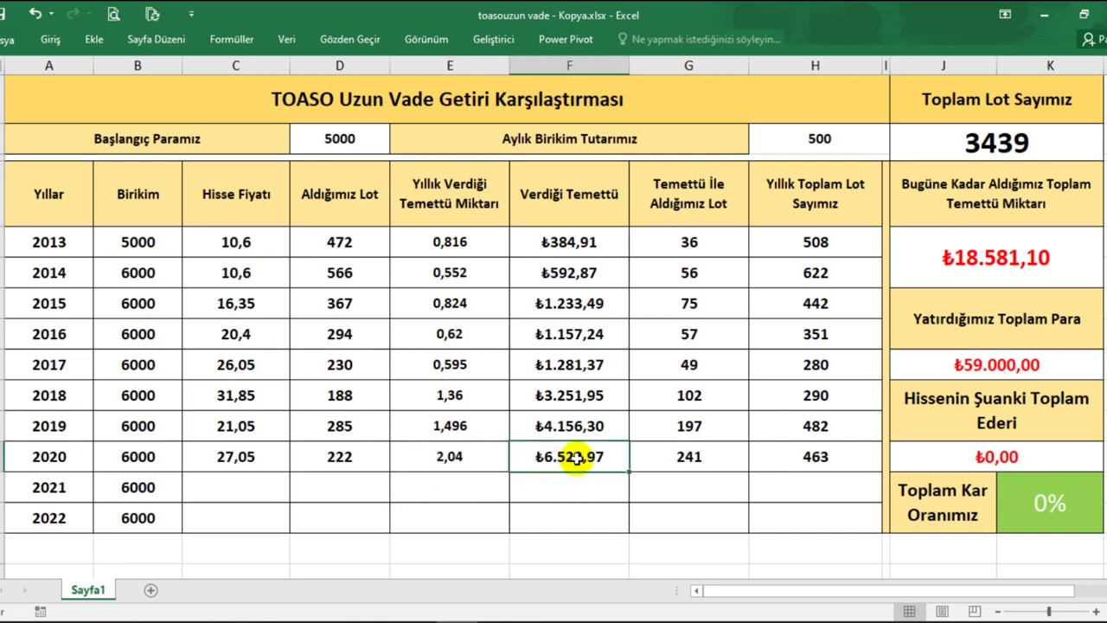
Step: Fill in the 2021 row with a share price of 36,25 and a yearly dividend amount of 2,55
left_click(226, 488)
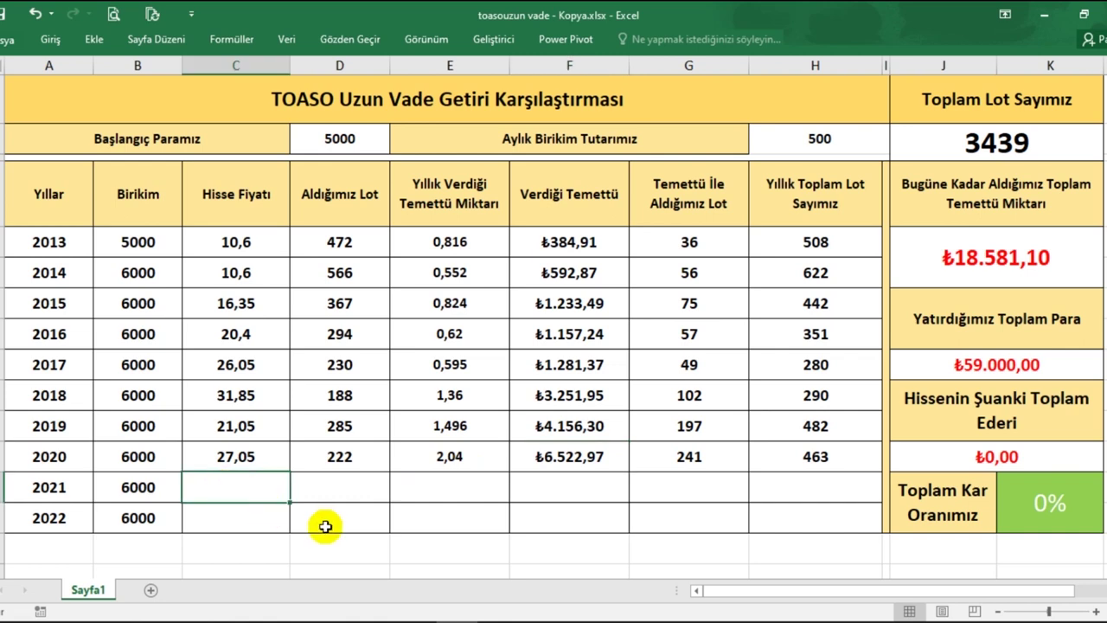
type("36,")
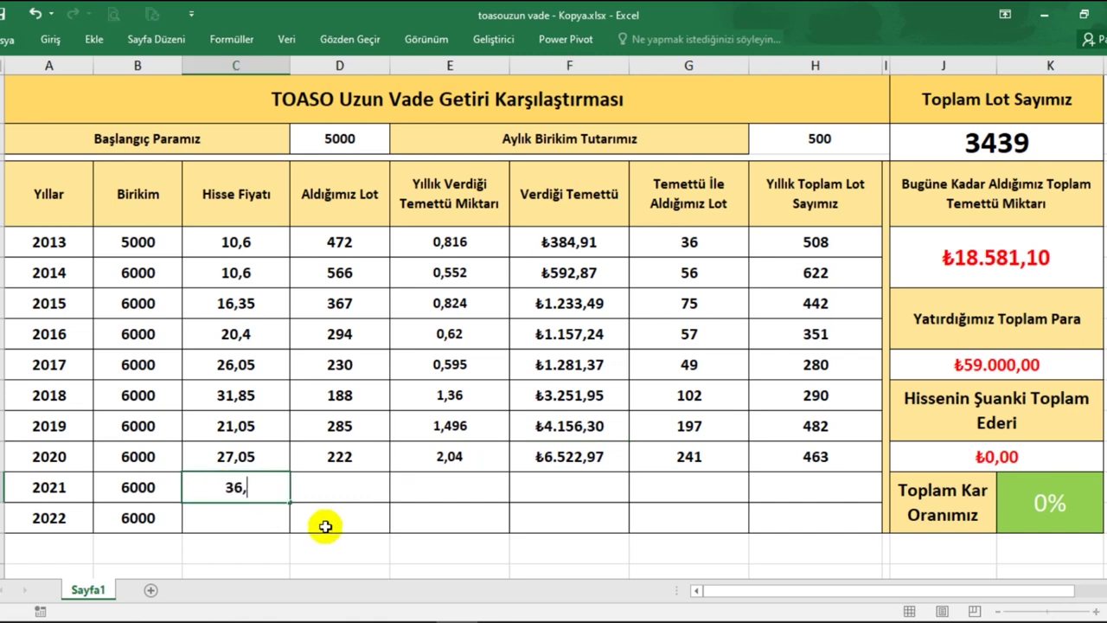
type("25")
key("Return")
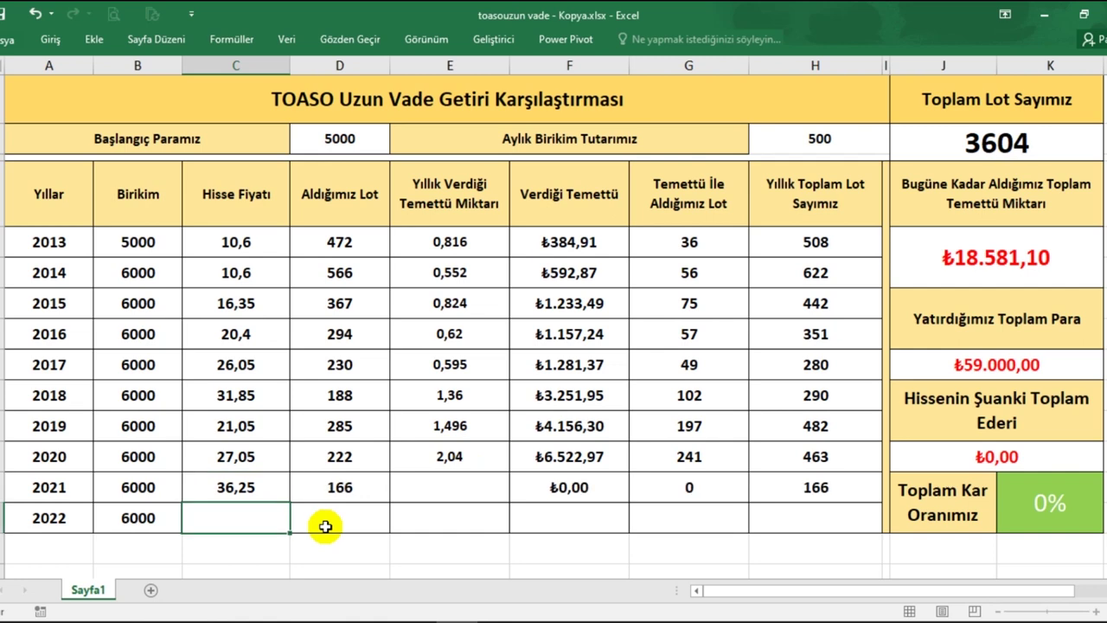
left_click(488, 486)
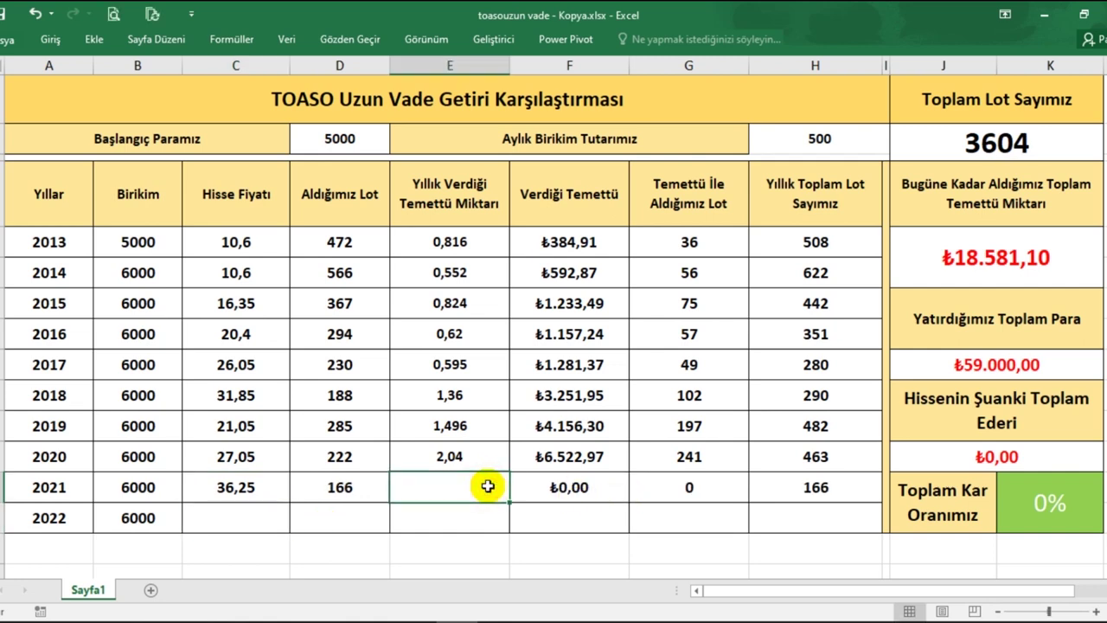
type("2,55")
key("Return")
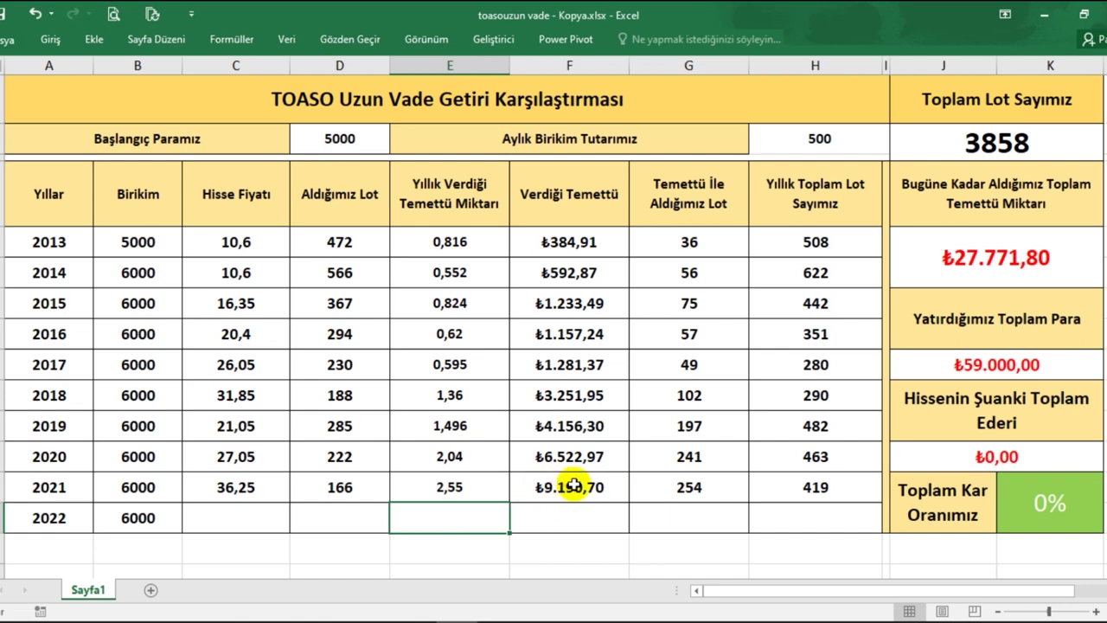
Step: Fill in the 2022 row with a share price of 79,85 and a yearly dividend amount of 5,76
left_click(242, 511)
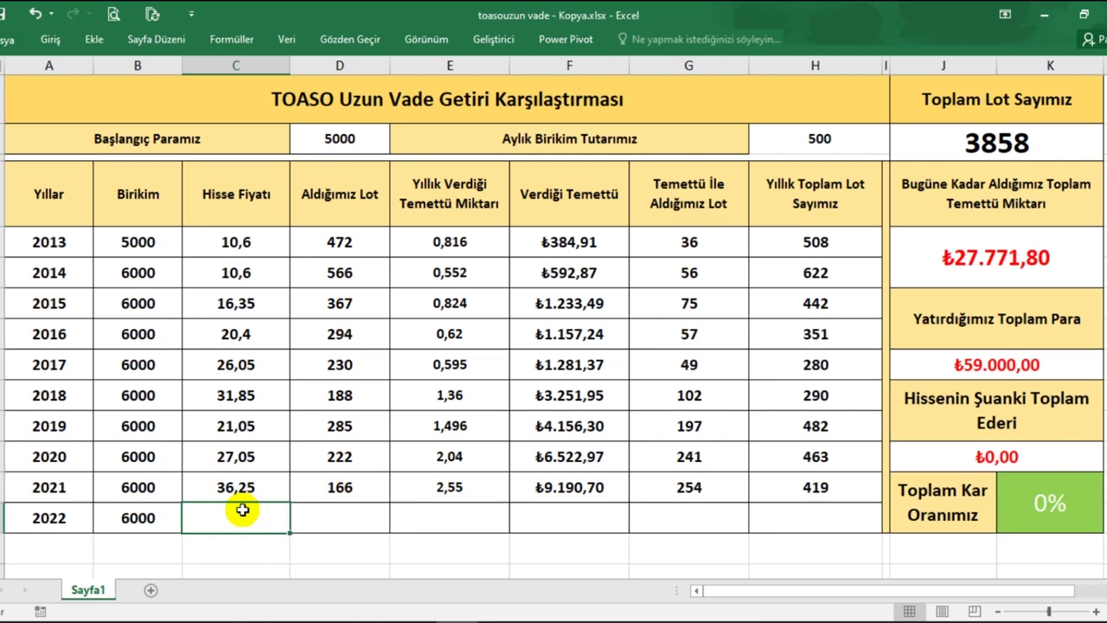
type("79,85")
key("Return")
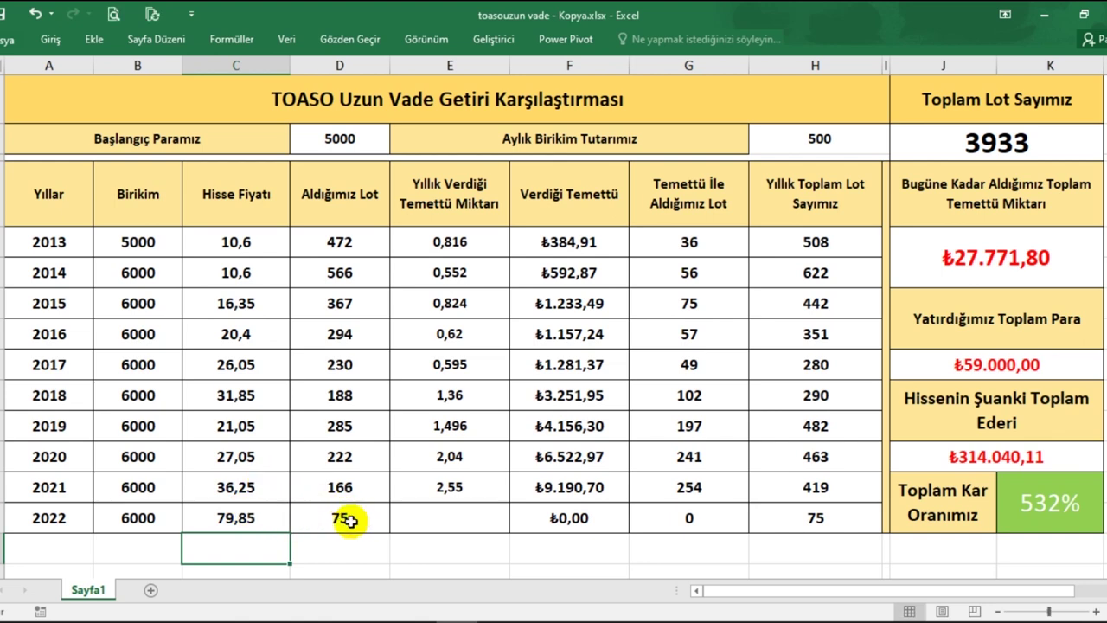
left_click(442, 517)
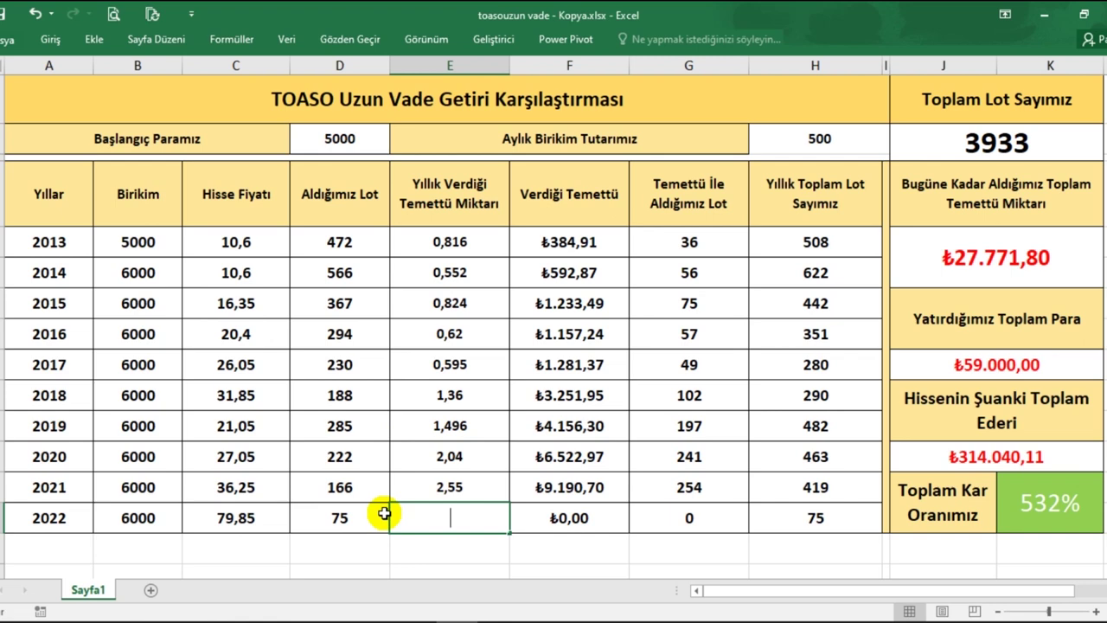
type("5,76")
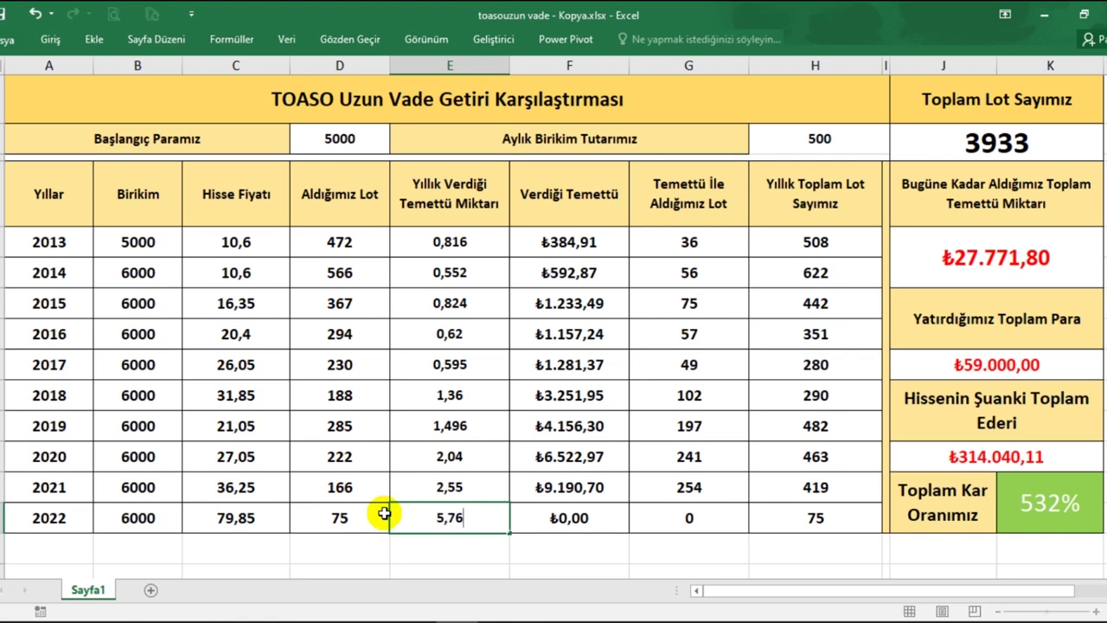
key("Return")
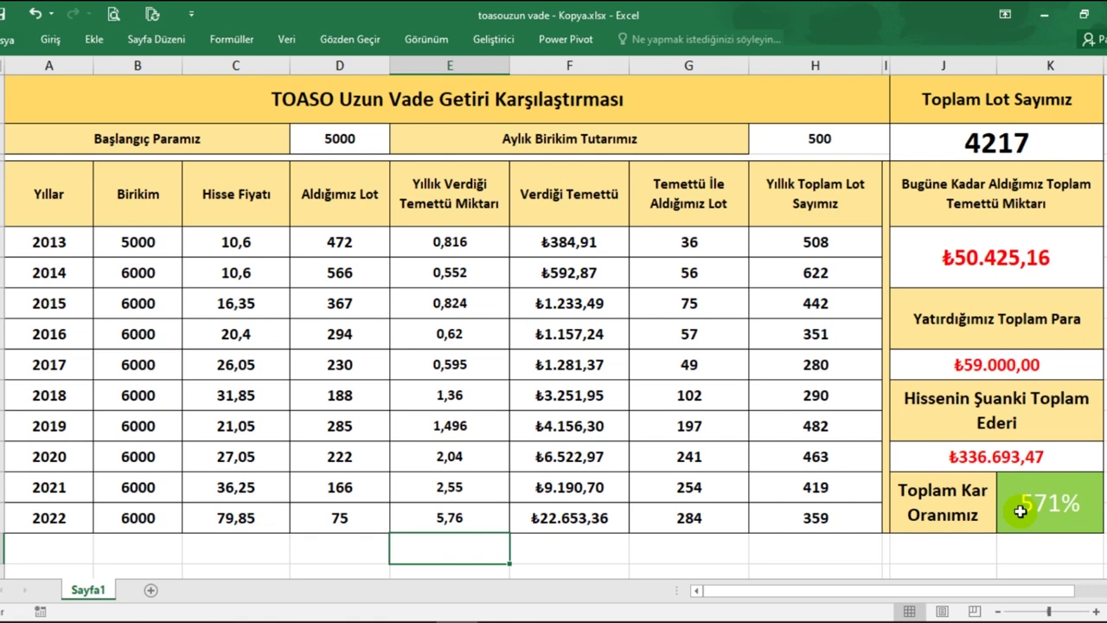
Step: Select the share prices from 2013 through 2017 to review the purchase prices of those years
left_click_drag(235, 241, 248, 365)
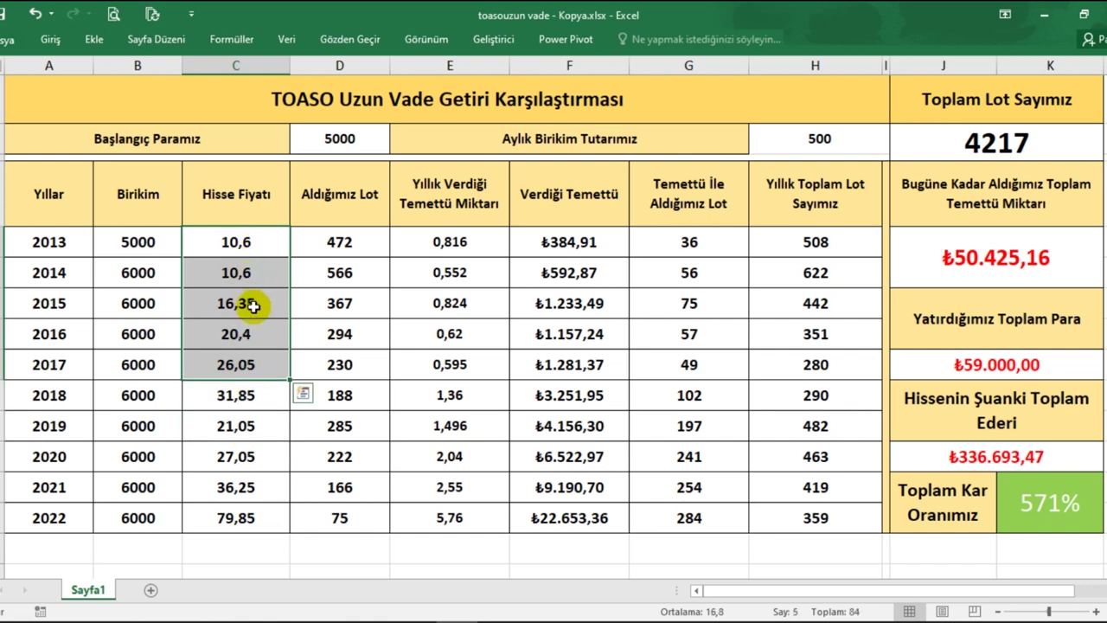